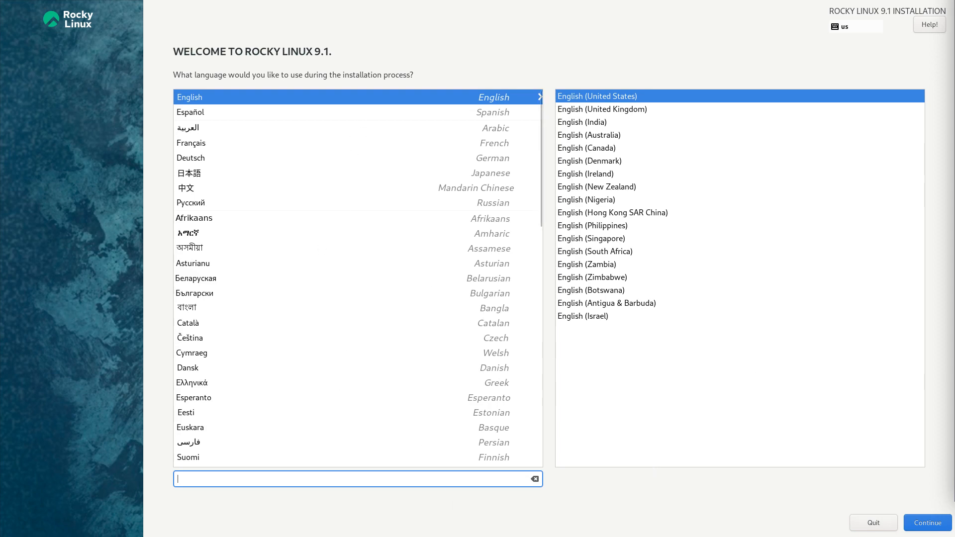
Step: Keep English (United States) as the installer language and continue to the Installation Summary
click(924, 530)
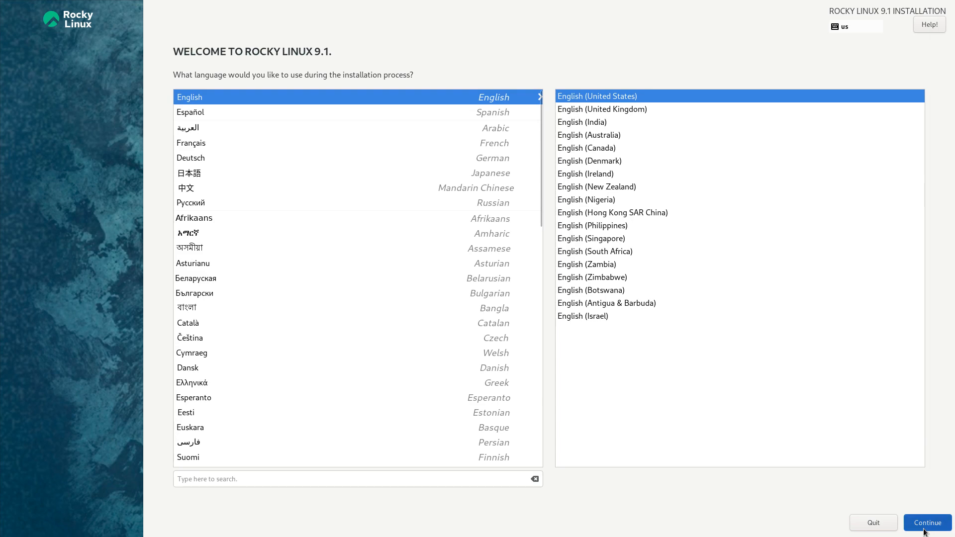
click(926, 526)
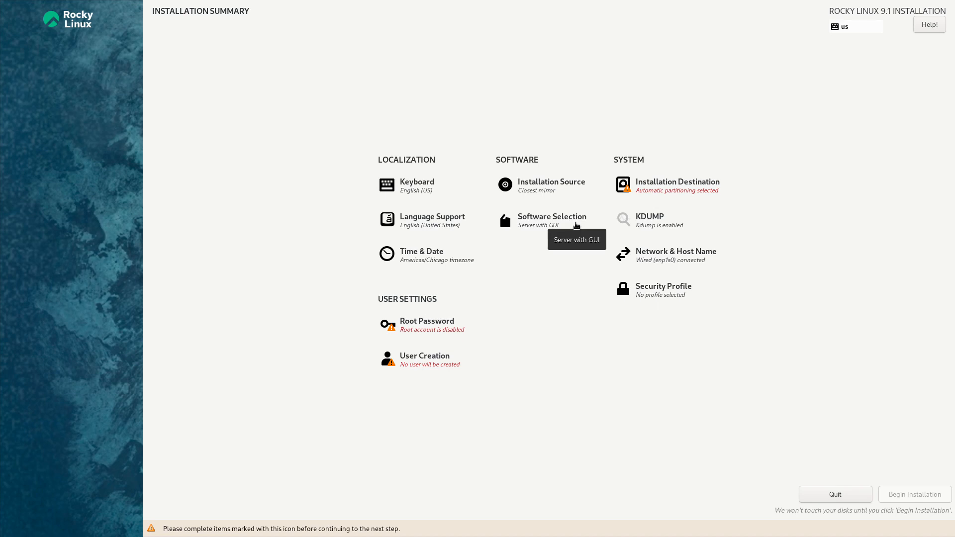
Step: Add New_Repository as an additional repository in Installation Source and return to the summary
click(577, 186)
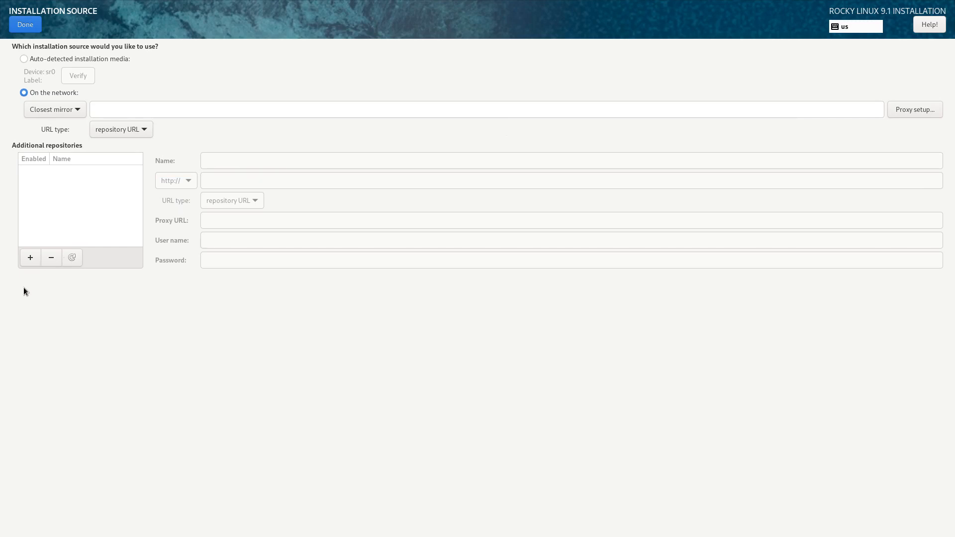
click(31, 258)
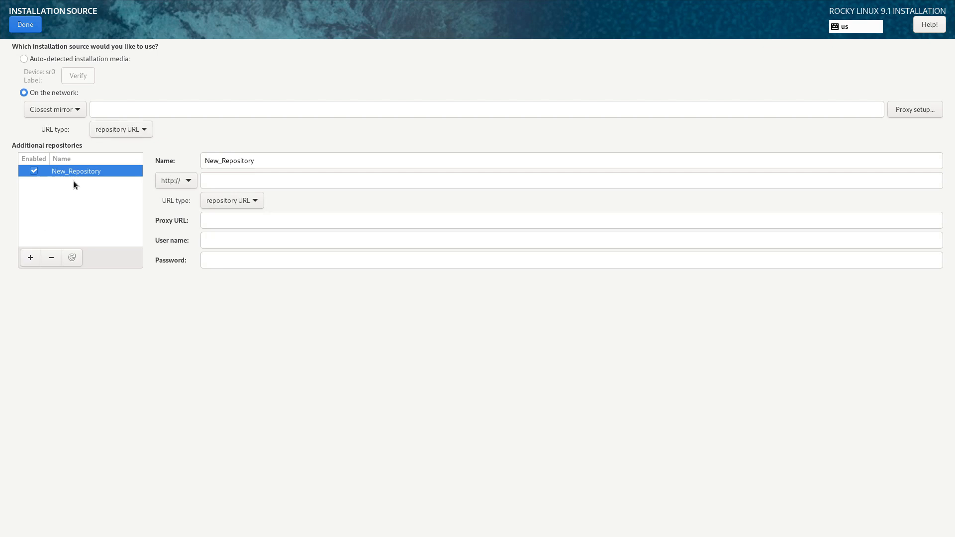
click(21, 29)
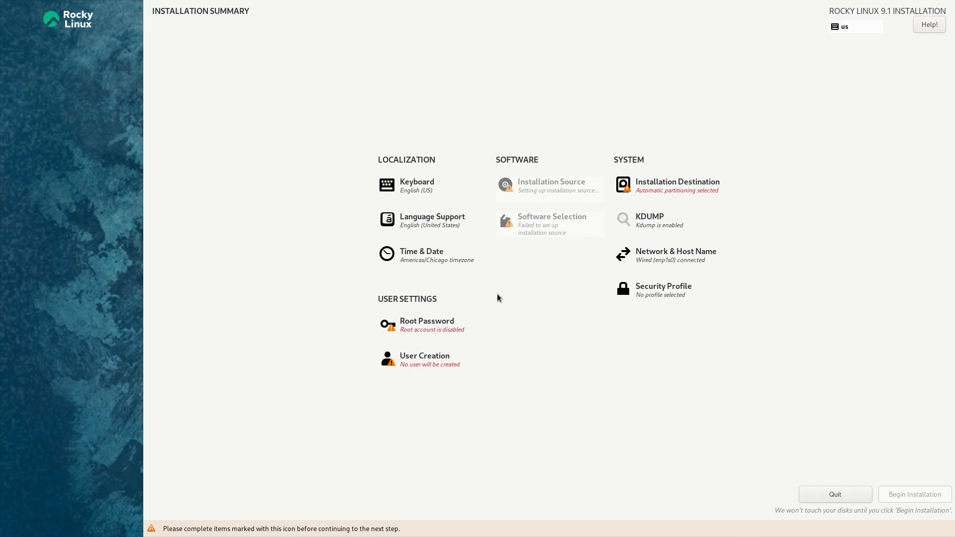
click(657, 269)
Step: Set the installation source back to Closest mirror with no additional repositories
click(29, 25)
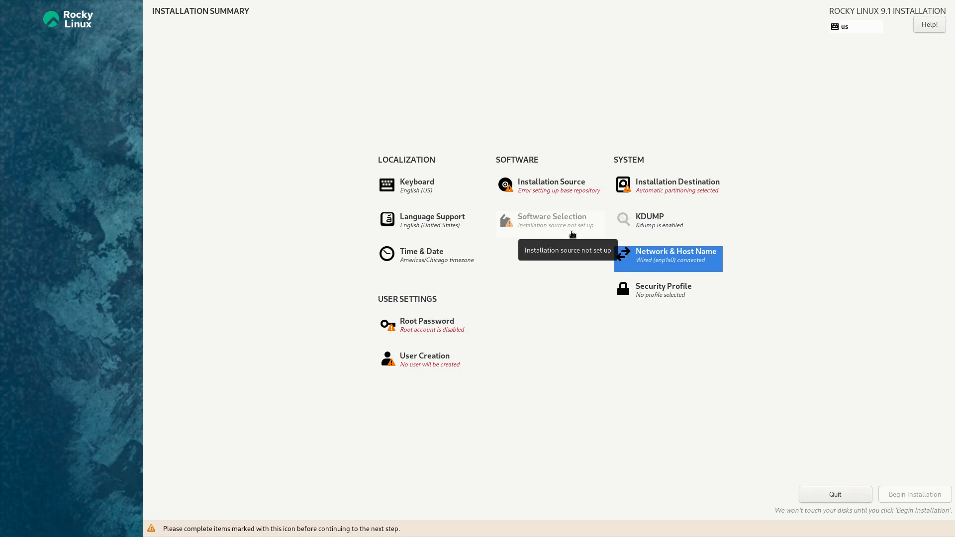
click(537, 189)
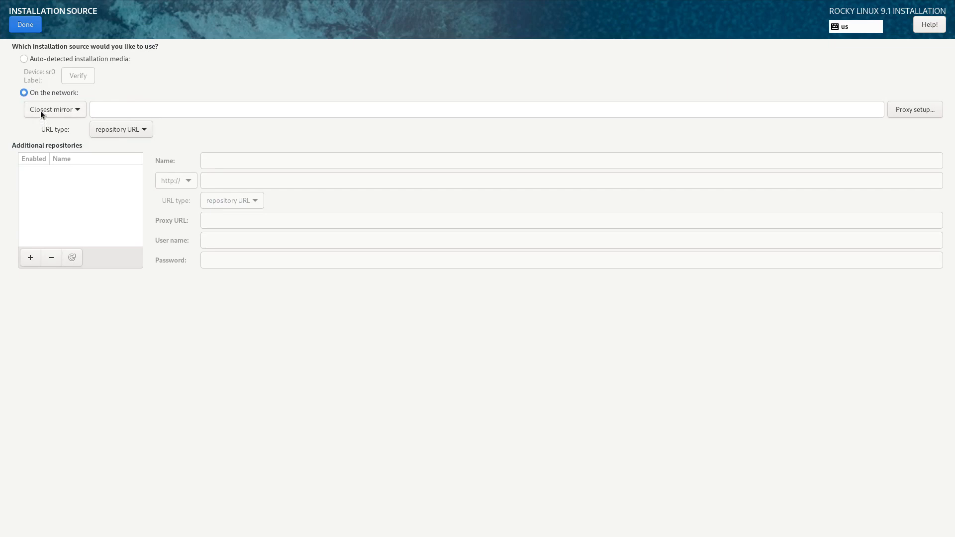
click(32, 29)
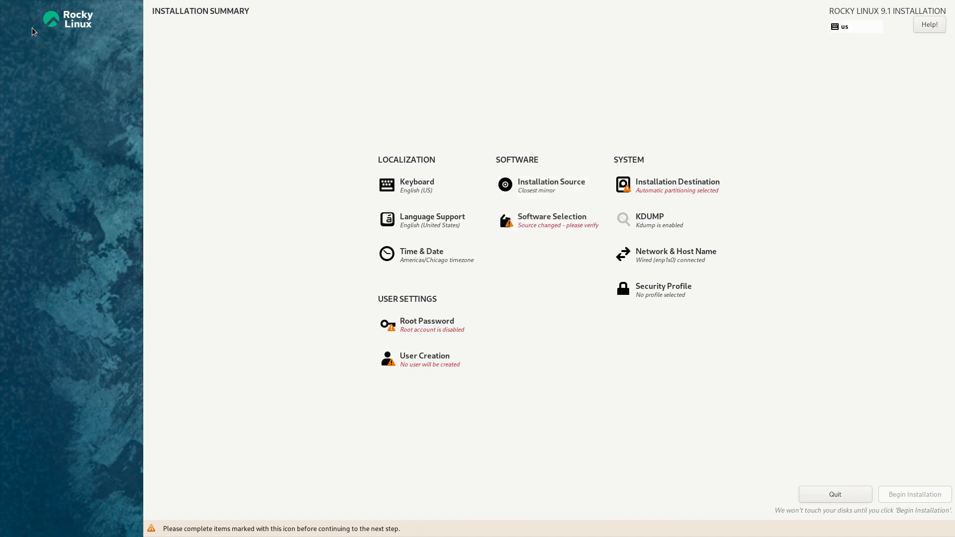
Step: Keep Server with GUI as the software selection and reconfirm the Closest mirror source
click(546, 218)
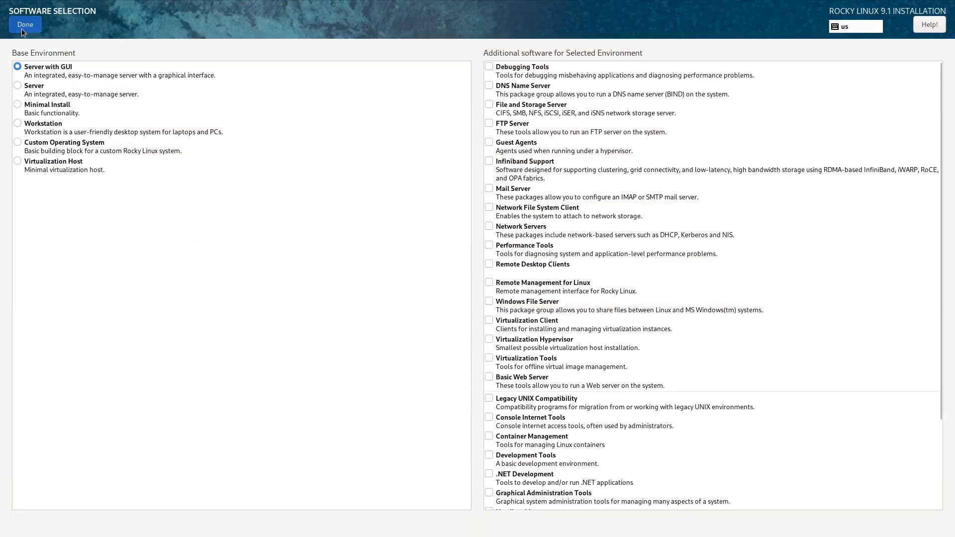
click(22, 28)
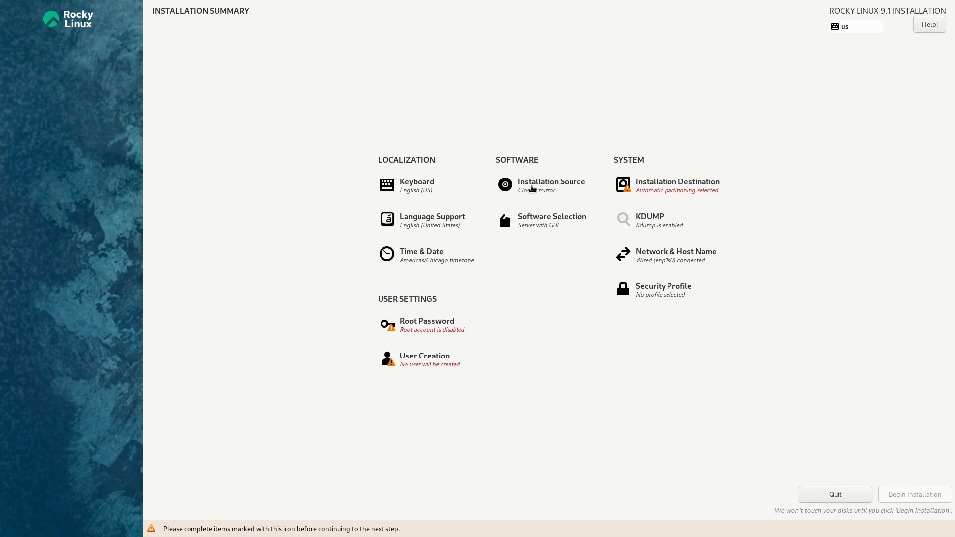
click(537, 187)
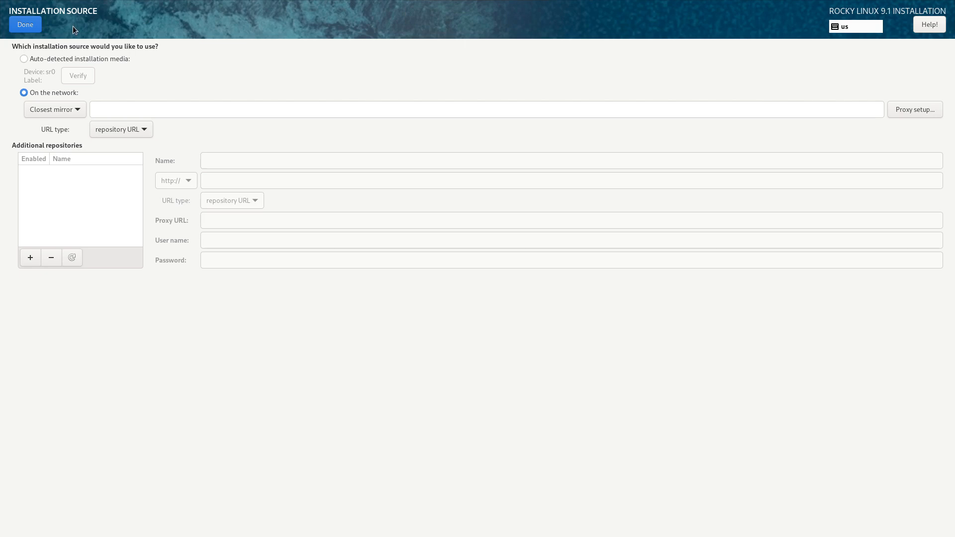
click(24, 24)
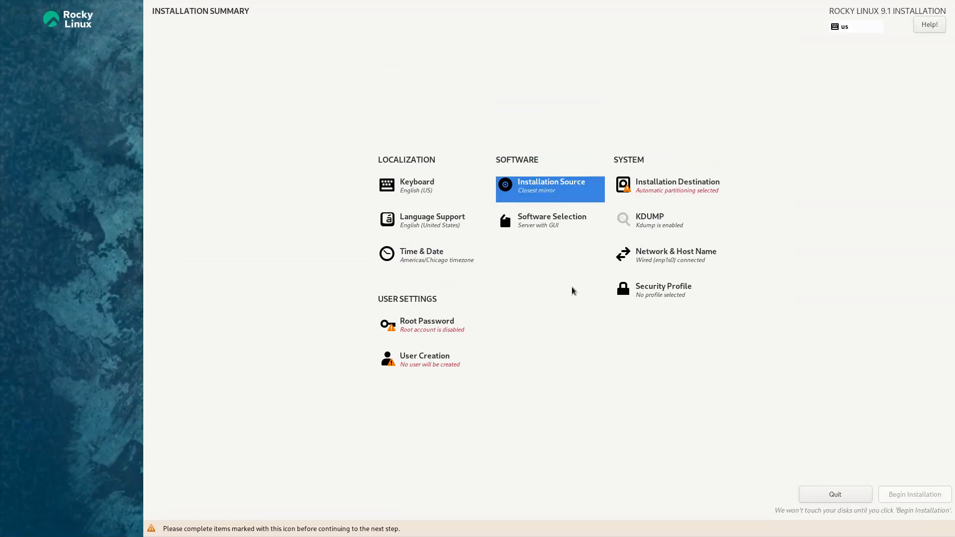
Step: Switch the enp1s0 Ethernet connection off and back on so it reconnects
click(643, 254)
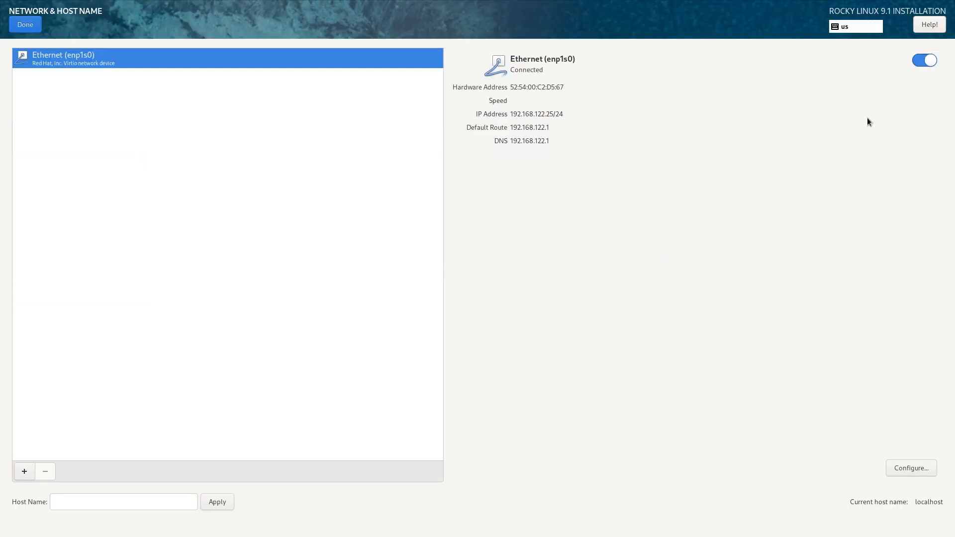
click(922, 62)
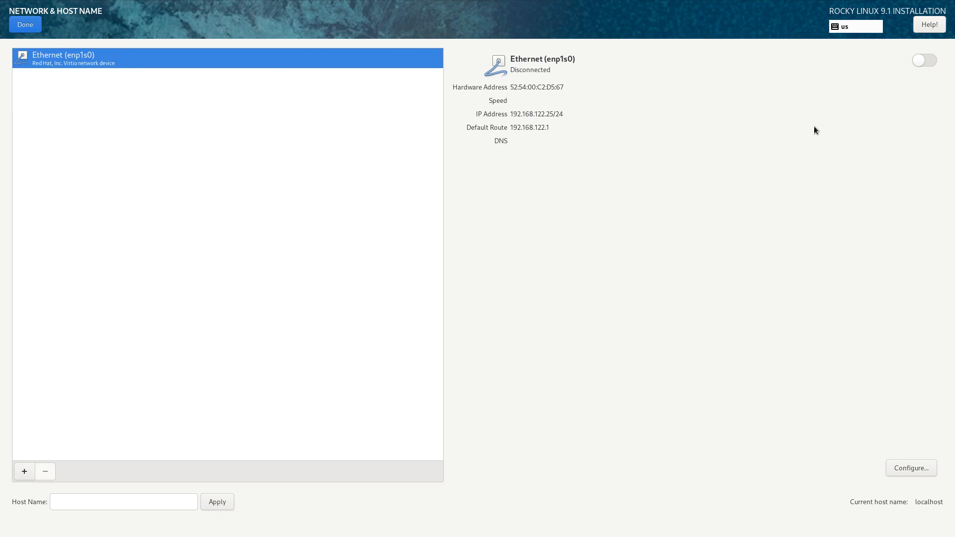
click(919, 63)
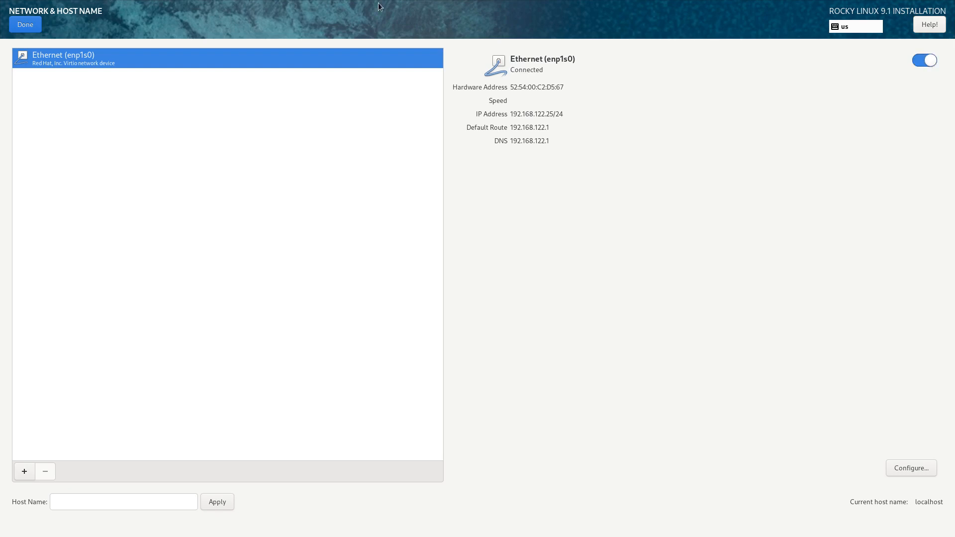
click(28, 26)
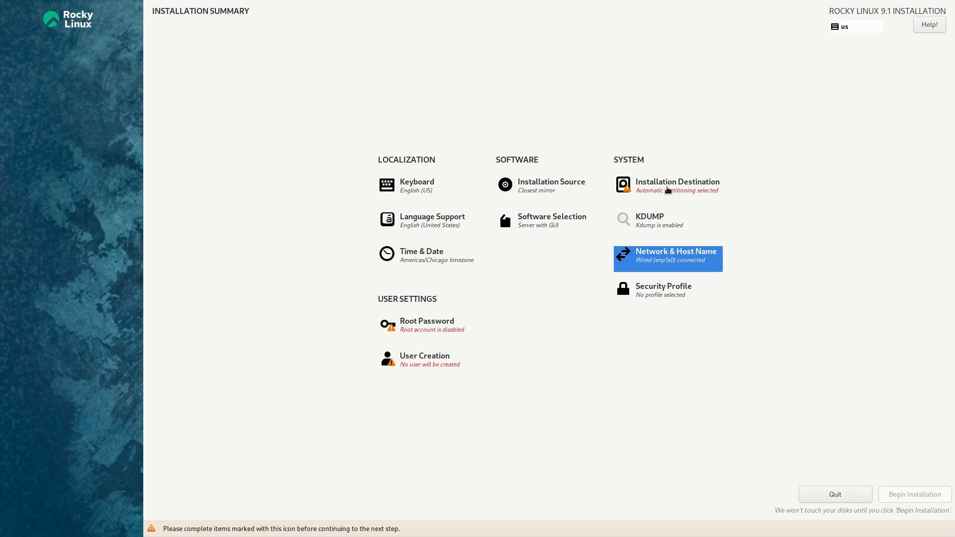
Step: Choose Custom storage configuration for the 15 GiB vda disk to enter Manual Partitioning
click(668, 190)
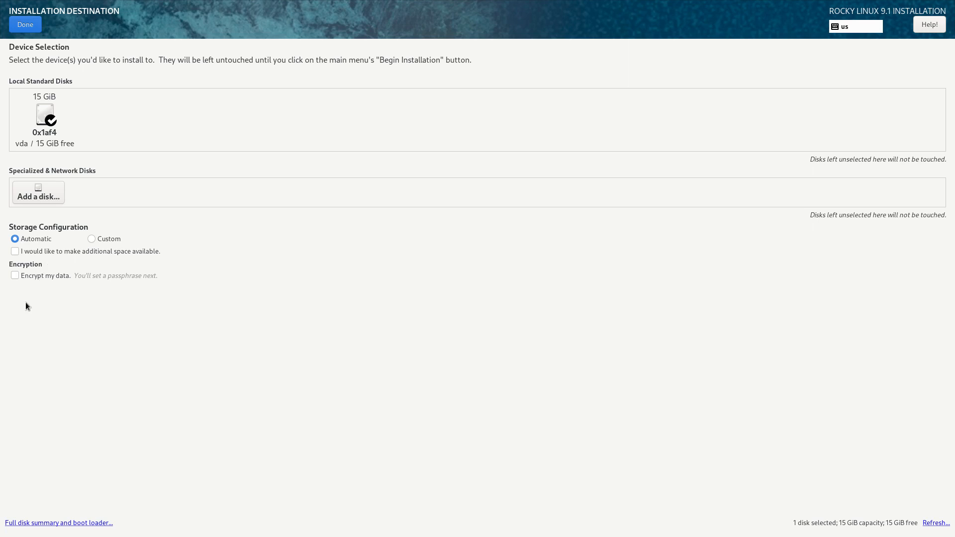
click(91, 240)
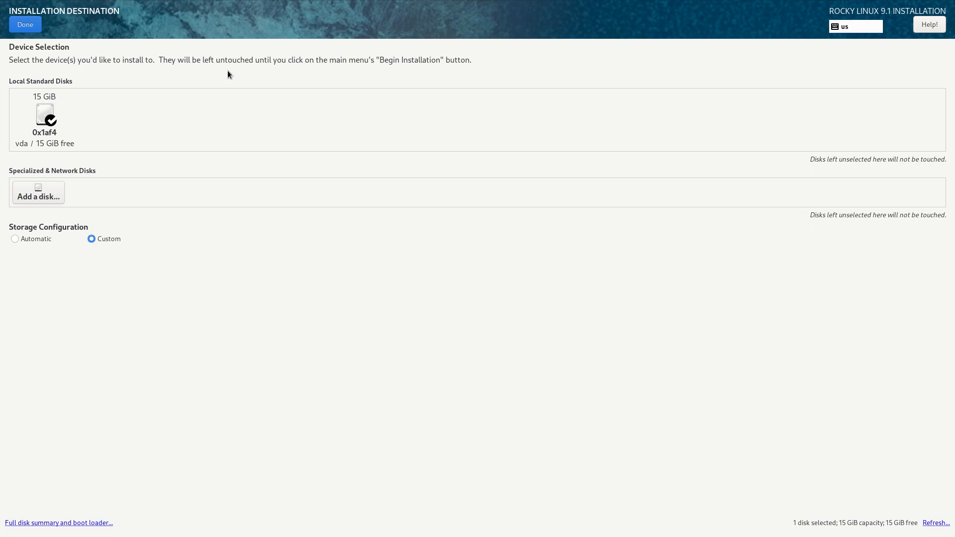
click(25, 23)
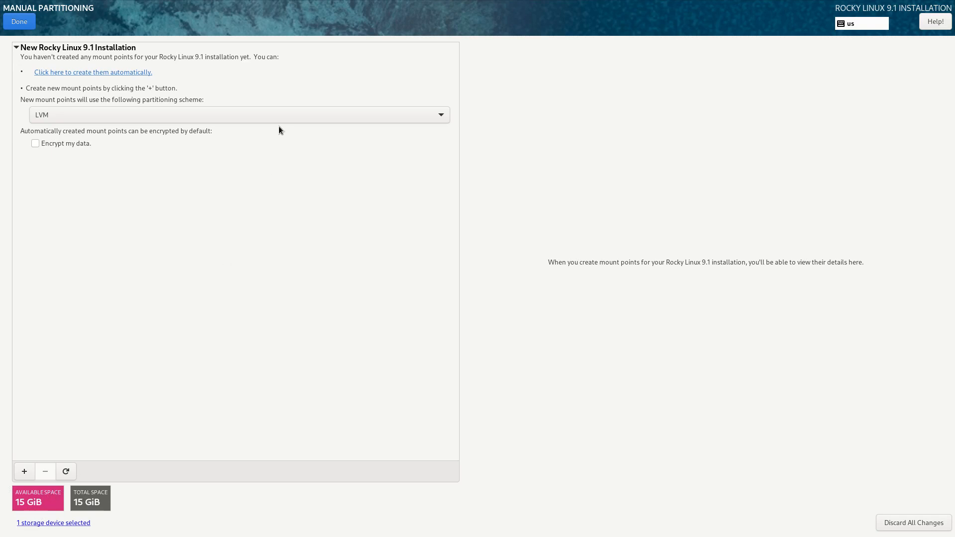
click(24, 471)
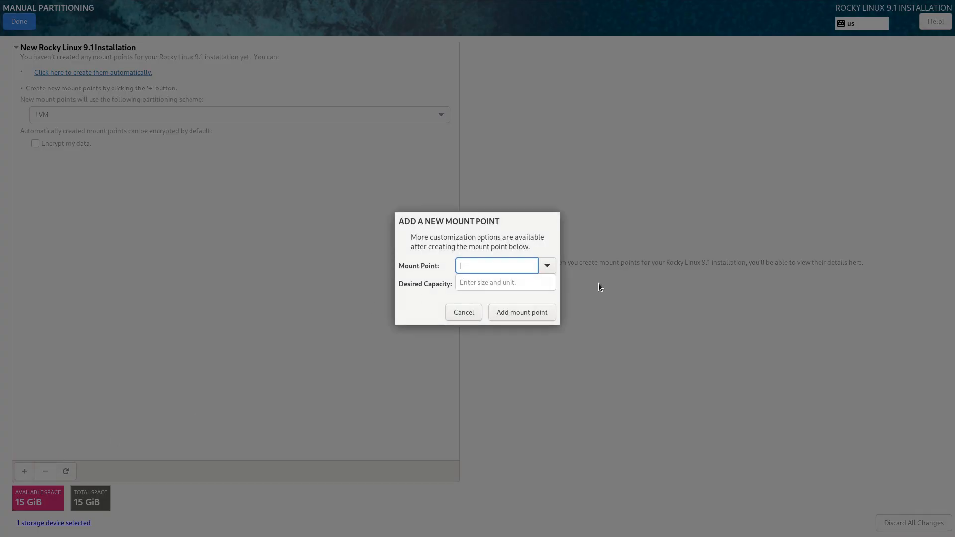
click(546, 266)
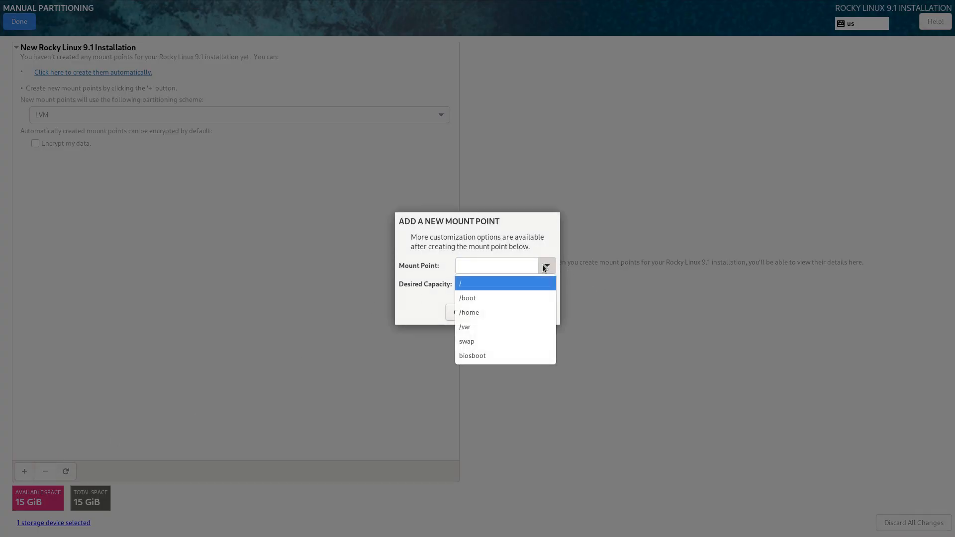
click(493, 299)
click(494, 282)
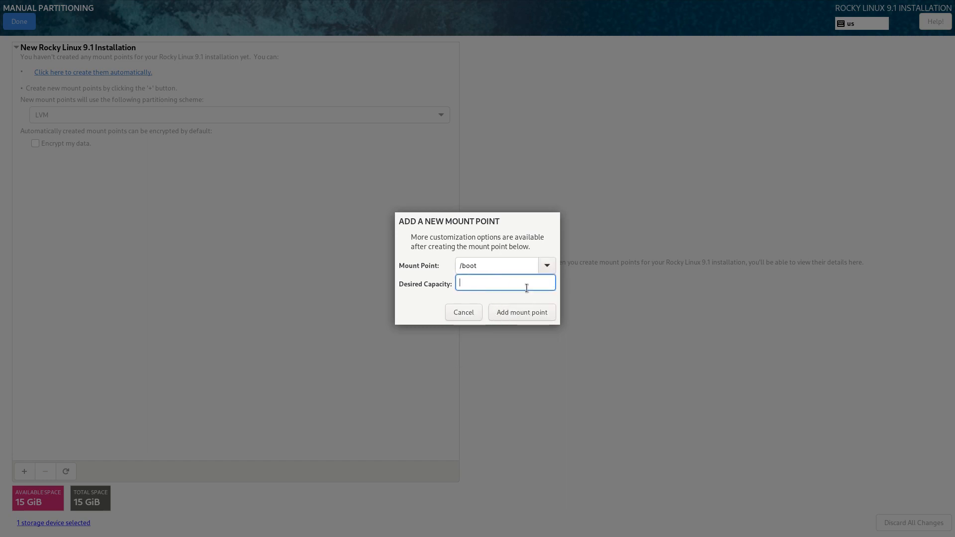
text(512 MiB)
click(541, 312)
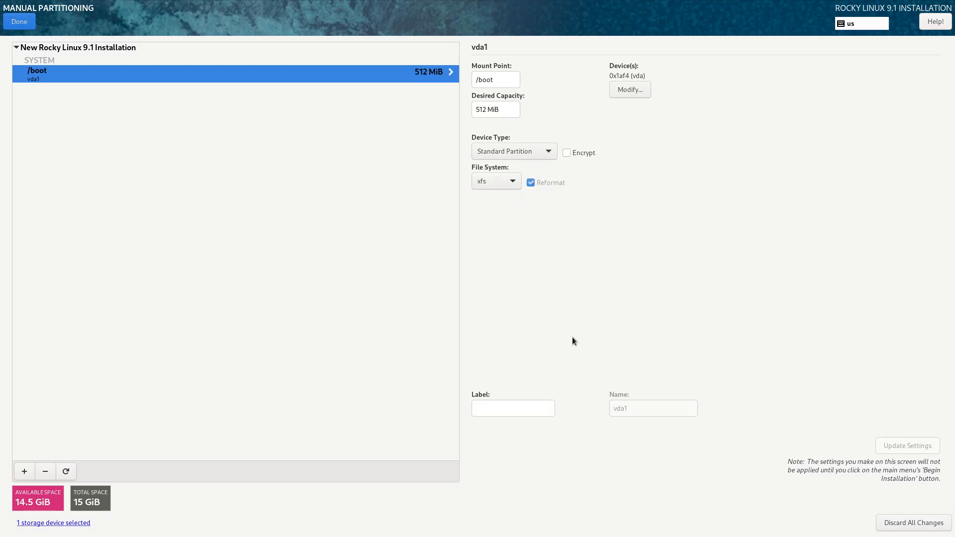
Step: Add a swap mount point with 512 MiB desired capacity
click(24, 471)
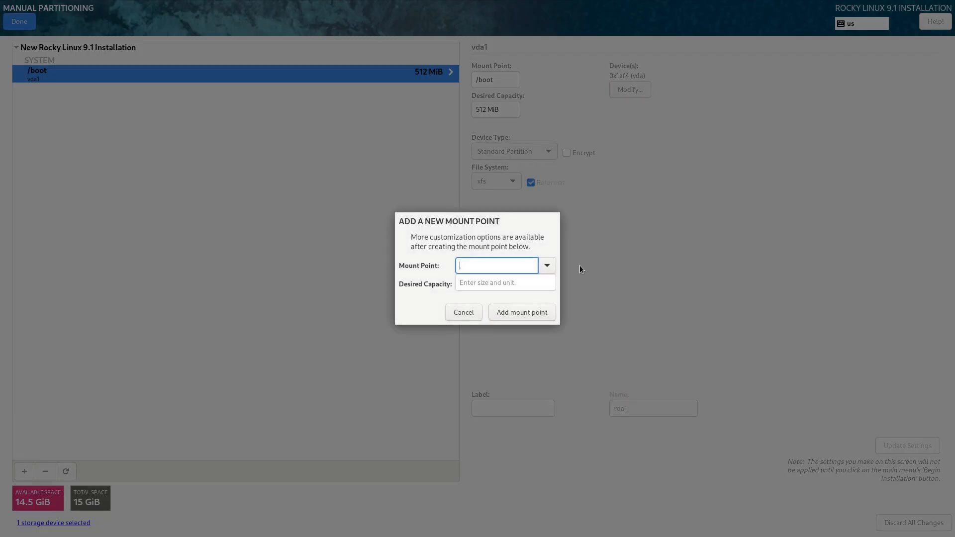
click(547, 267)
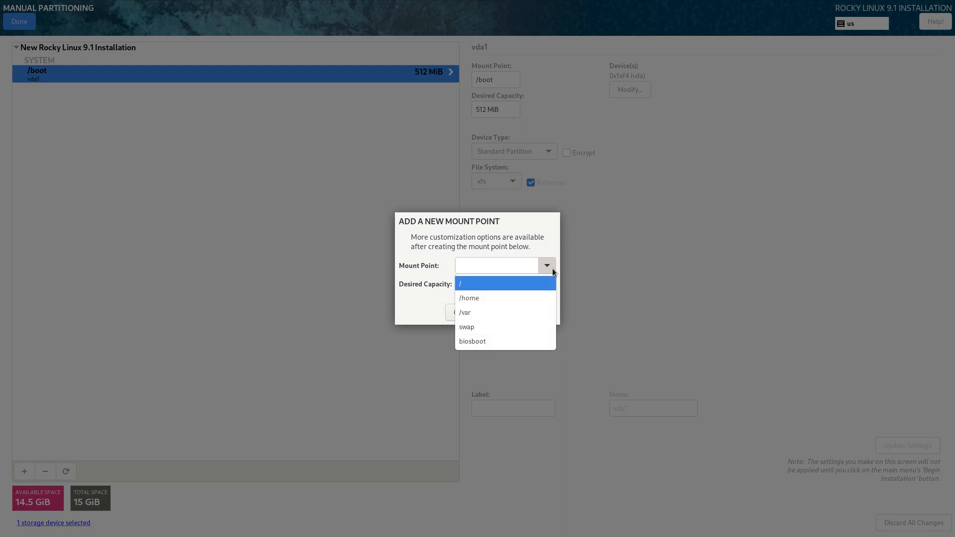
click(501, 326)
click(503, 282)
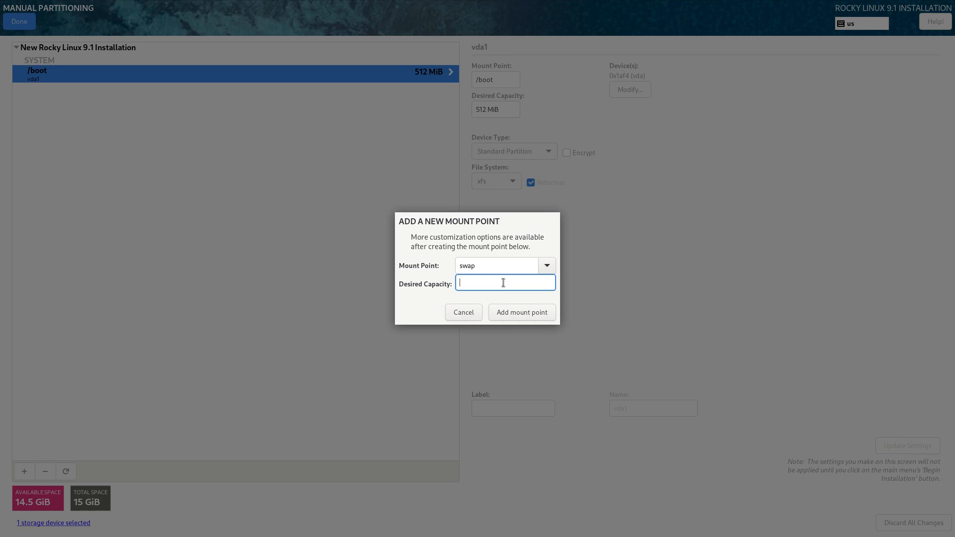
text(512)
text( Mi)
text(b)
text(B)
click(521, 312)
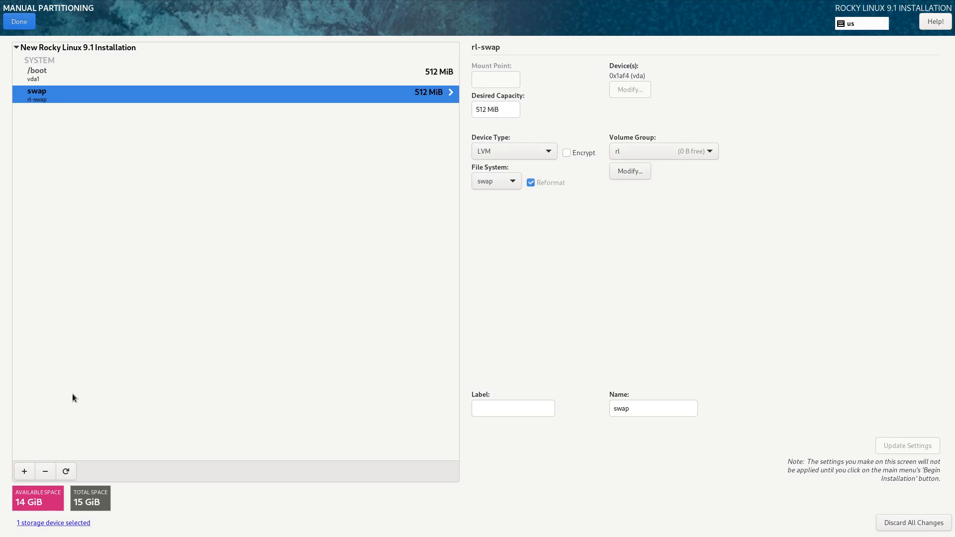
click(24, 472)
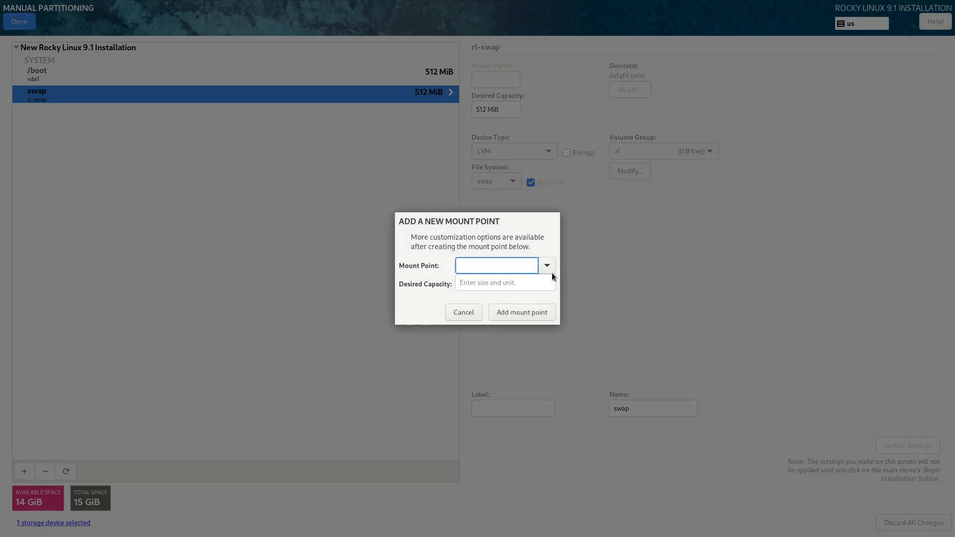
Step: Add a / root mount point with 14 GiB desired capacity
click(551, 272)
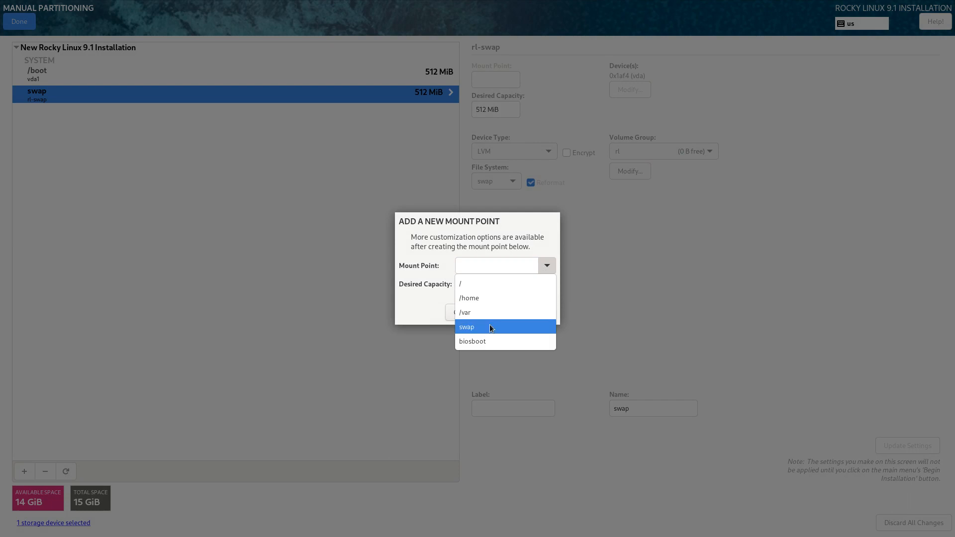
click(491, 281)
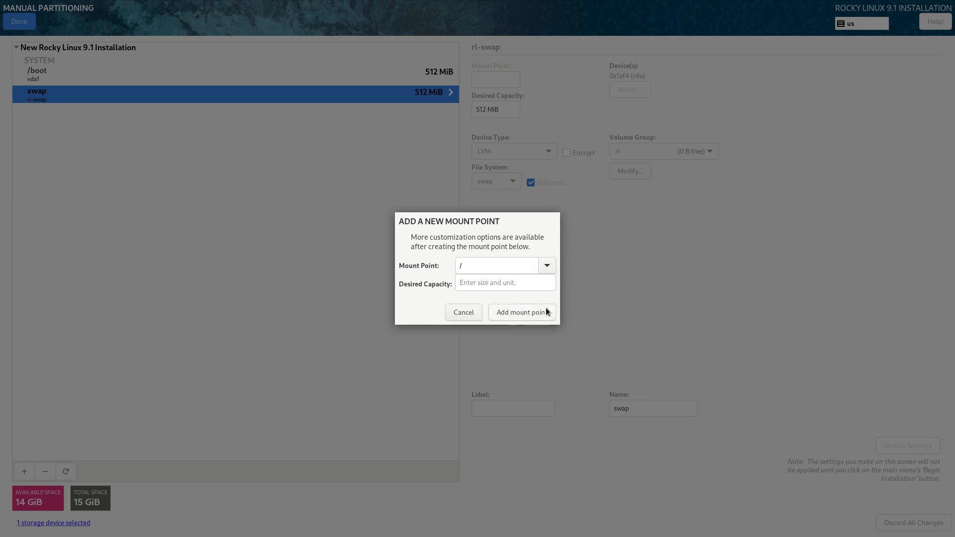
click(480, 285)
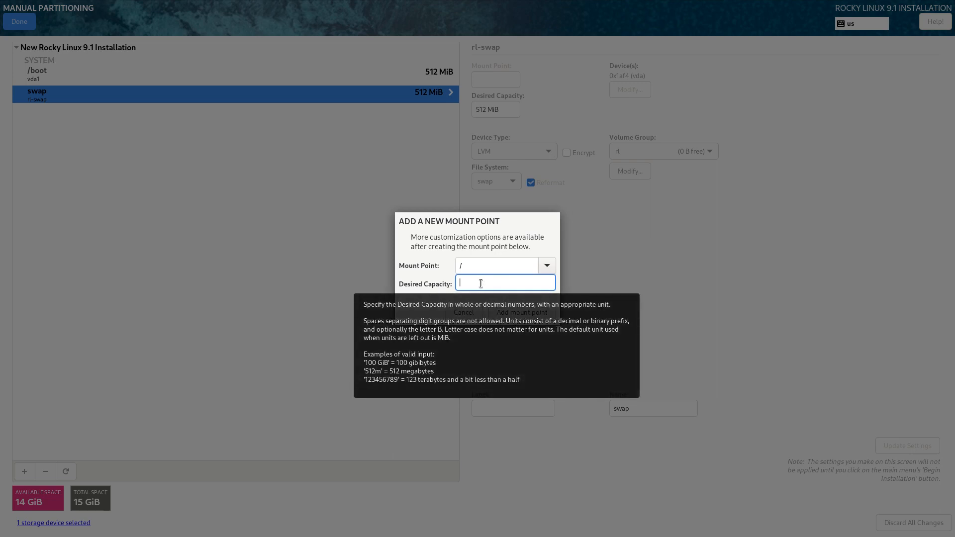
text(14 GiB)
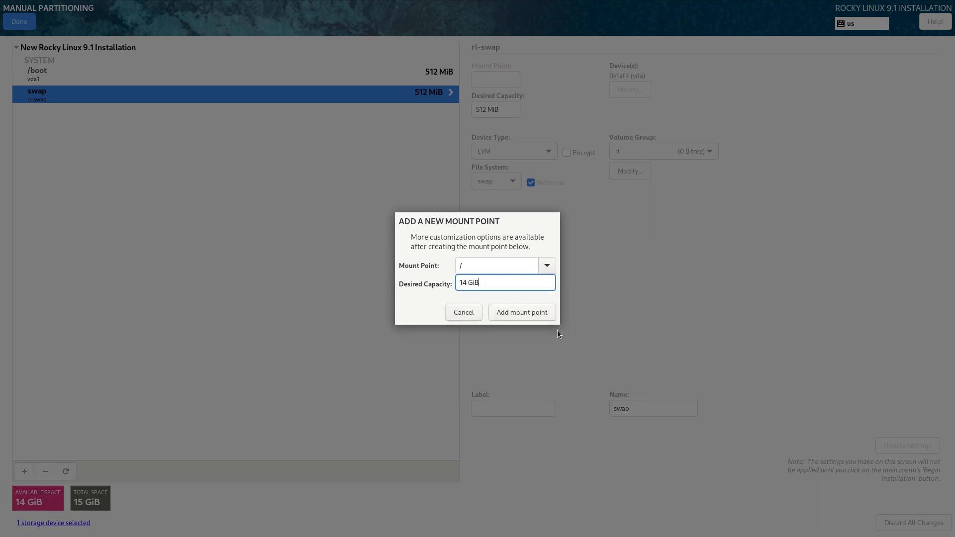
click(538, 312)
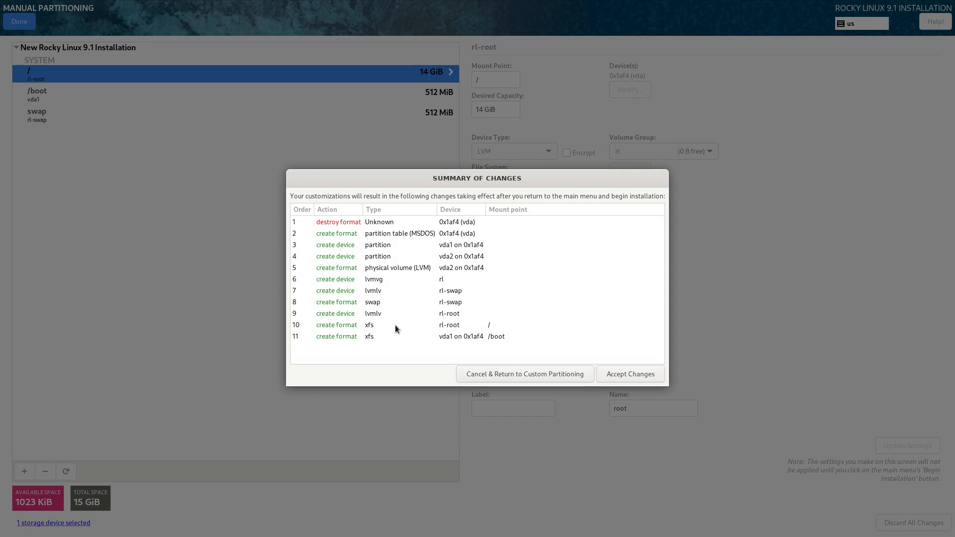
Step: Accept the Summary of Changes for the /, /boot and swap layout
click(637, 374)
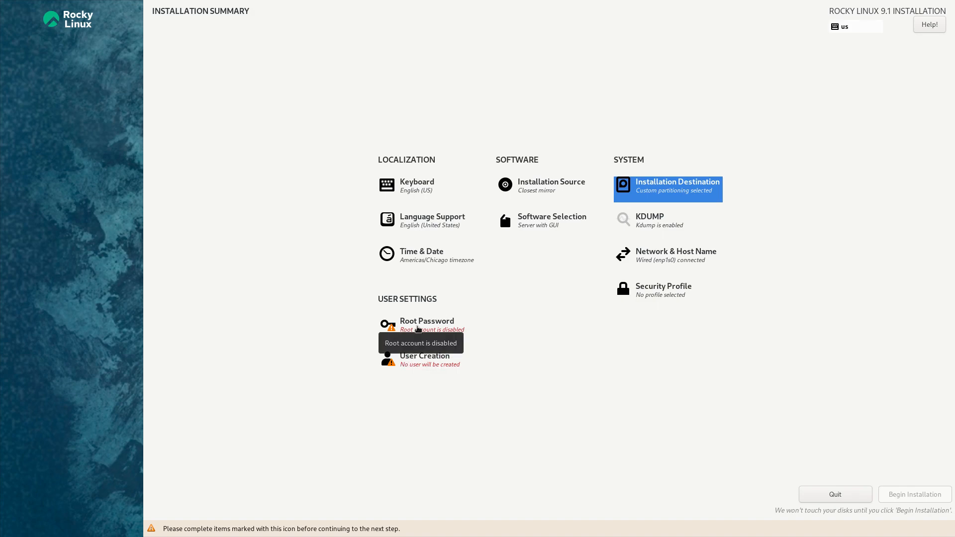
Step: Open the Root Password screen from the Installation Summary
click(418, 330)
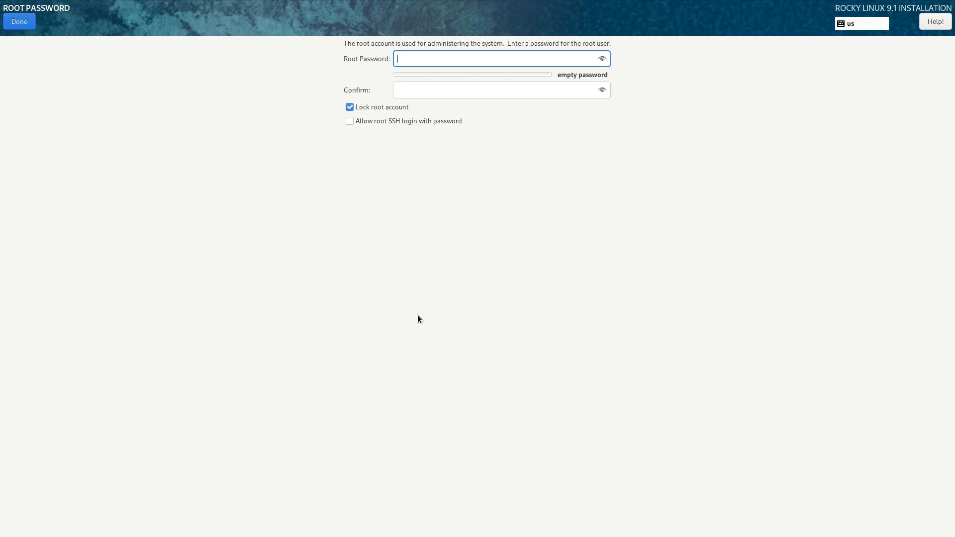
Step: Enter and confirm the root password, accepting it despite the weak-password warning
text(•••••)
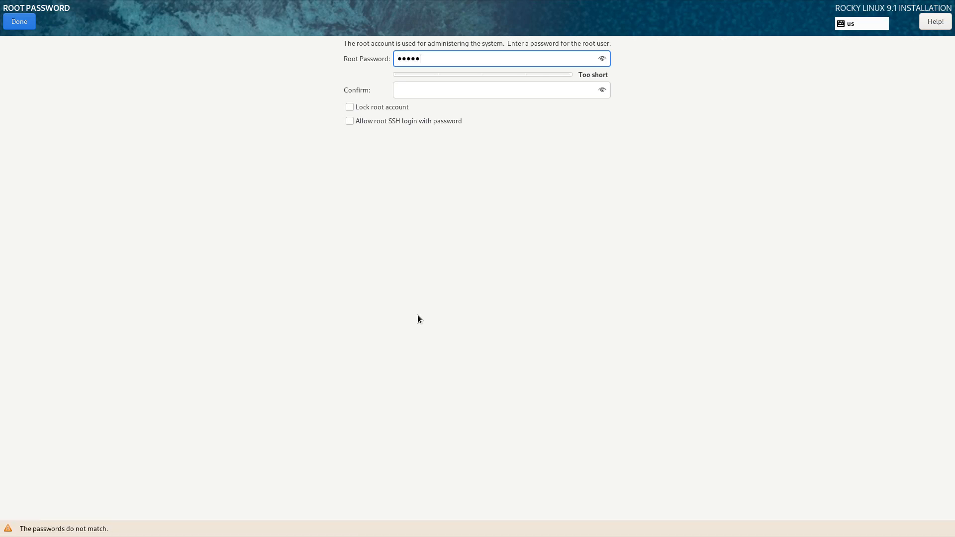
text(••••)
key(Tab)
text(••)
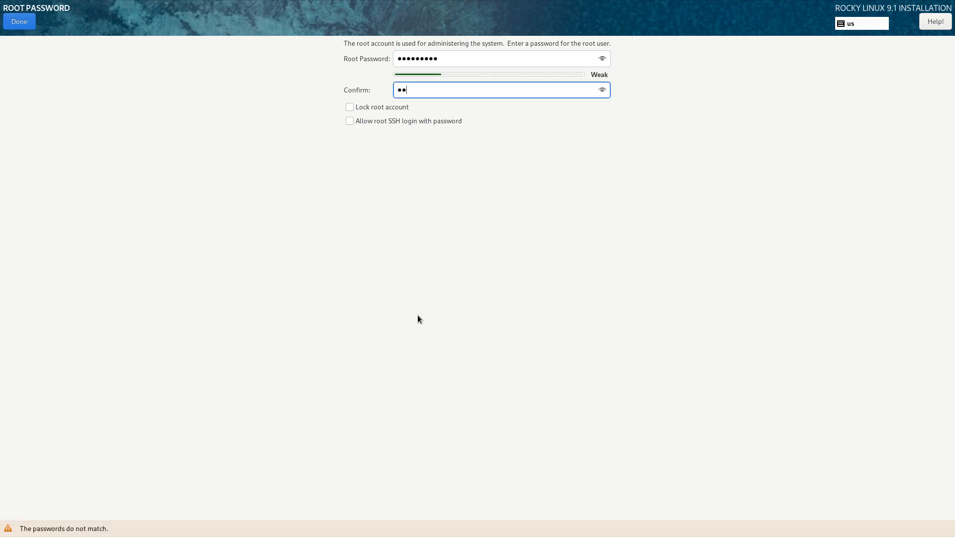
text(•••••••)
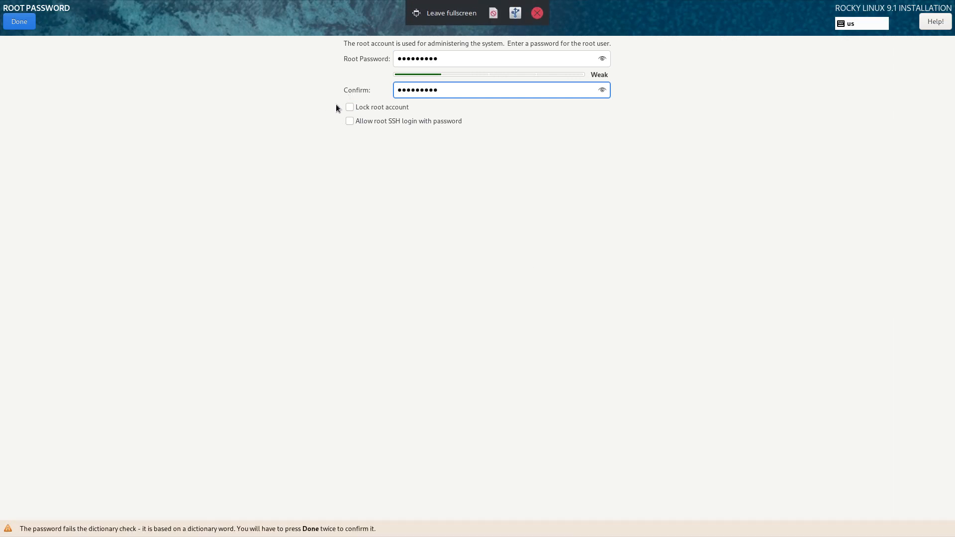
click(21, 23)
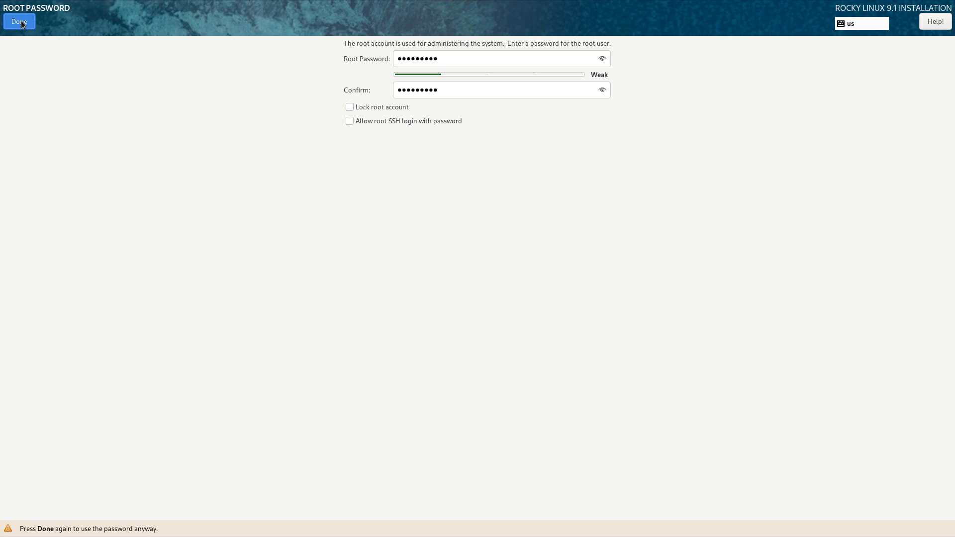
click(21, 23)
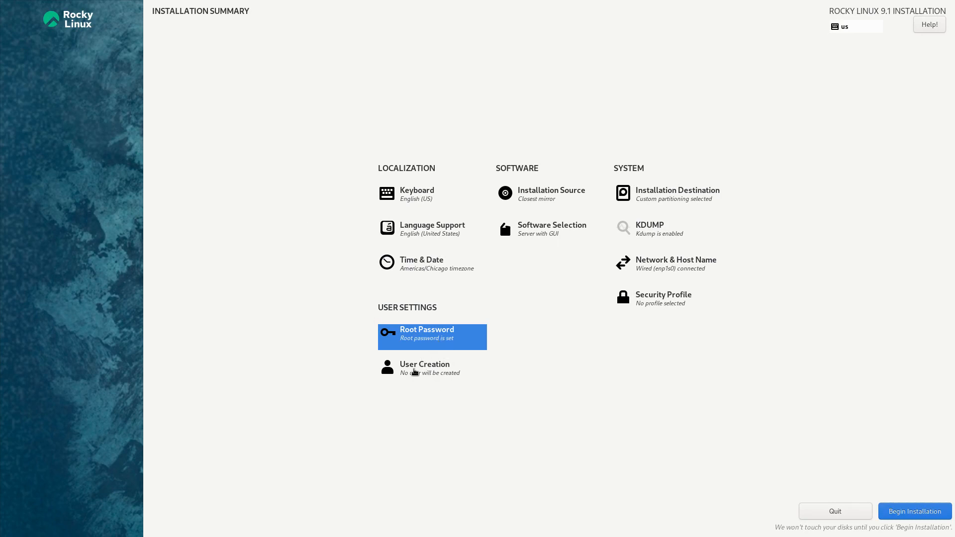
Step: Create the standard account 'user' with a confirmed password, accepting the weak-password warning
click(415, 373)
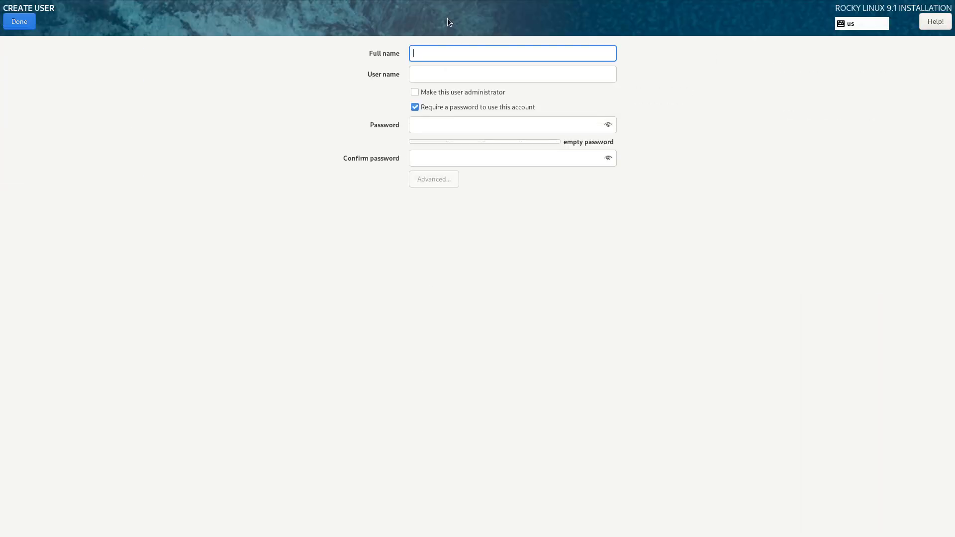
text(user)
key(Tab)
key(Tab)
key(Tab)
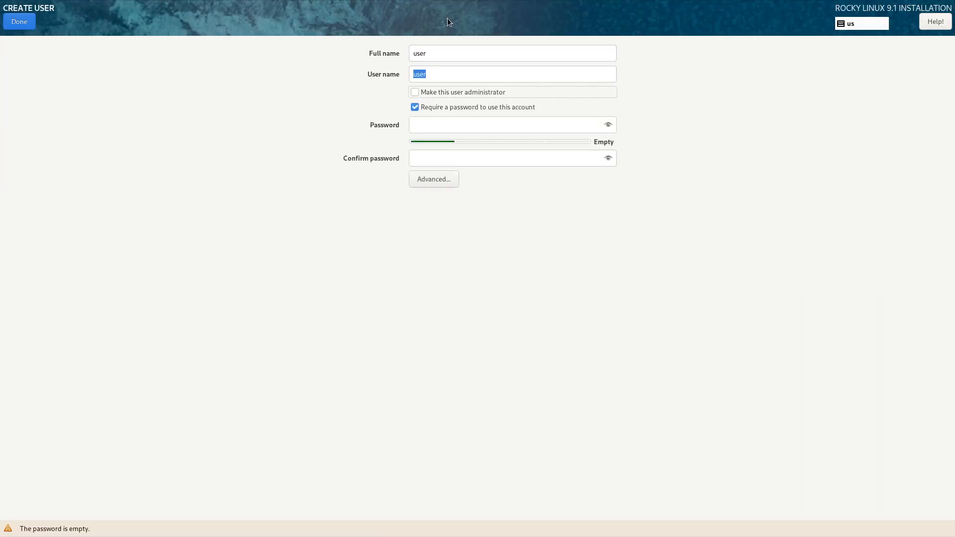
key(Tab)
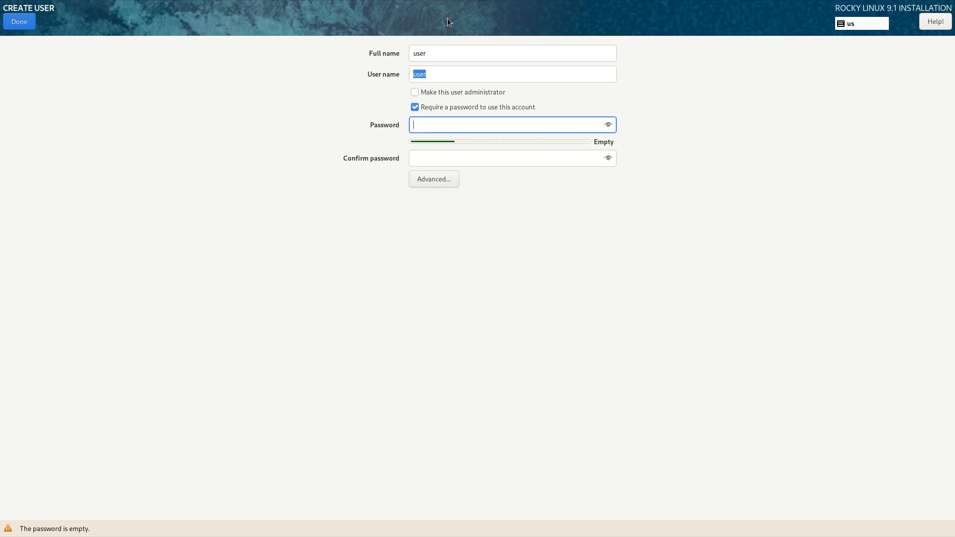
text(password1)
key(Tab)
text(password1)
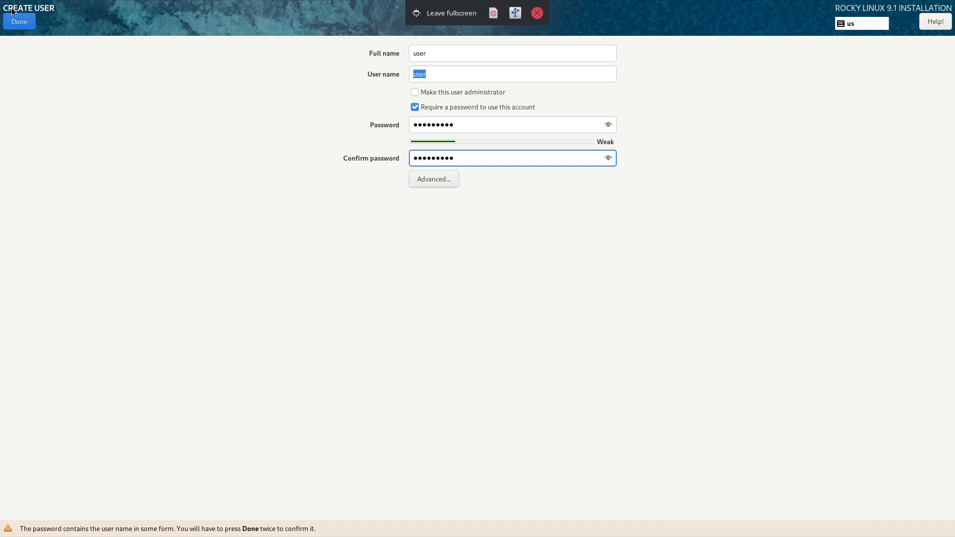
click(20, 22)
click(20, 22)
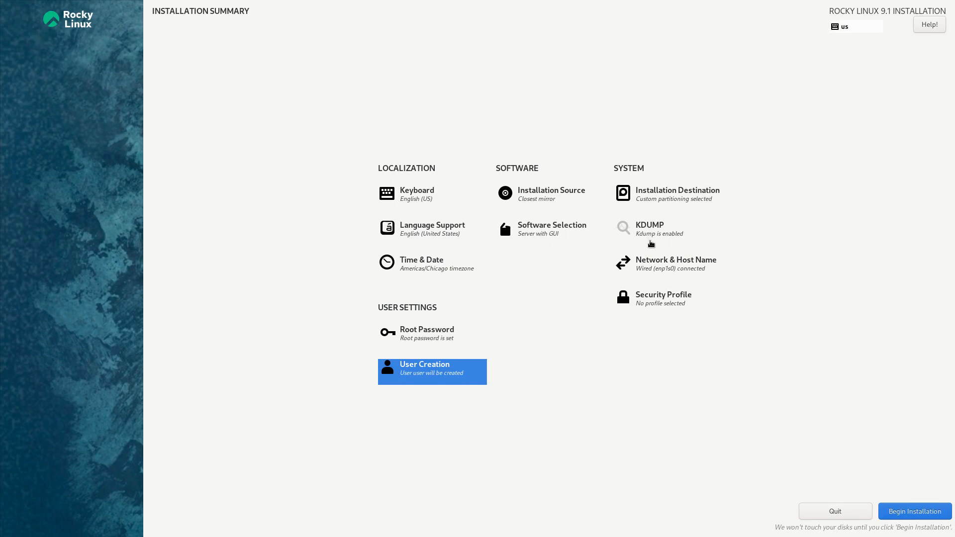
Step: Apply rocky-9 as the host name in Network & Host Name settings
click(663, 261)
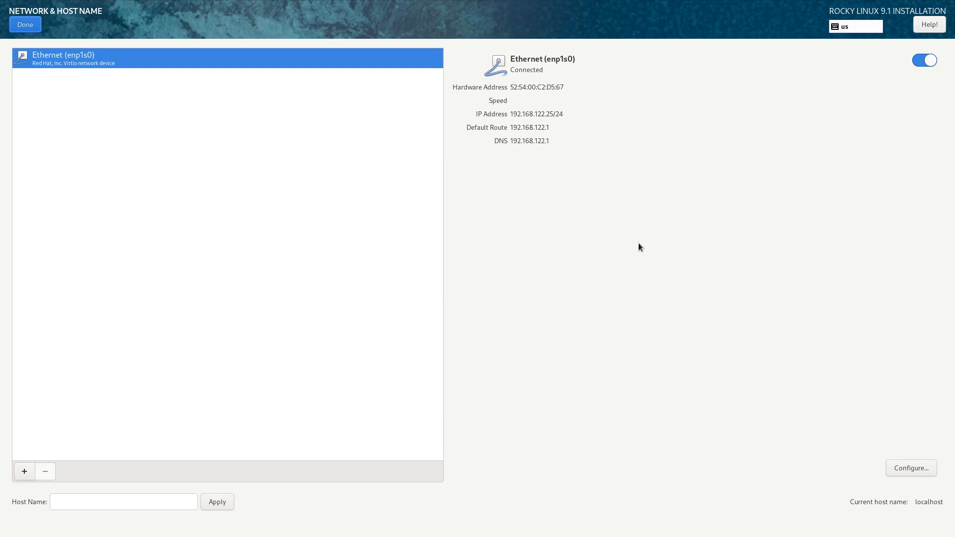
click(184, 502)
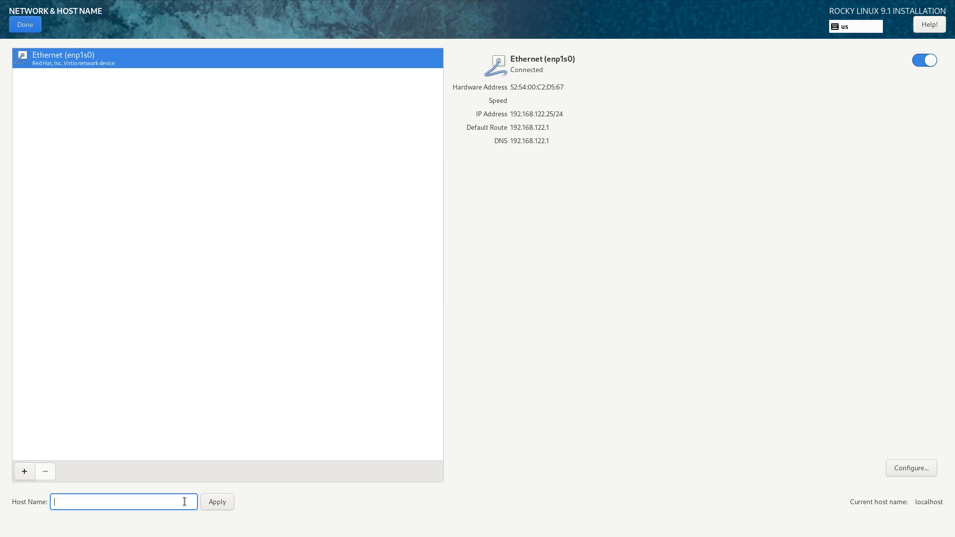
text(rocky-9)
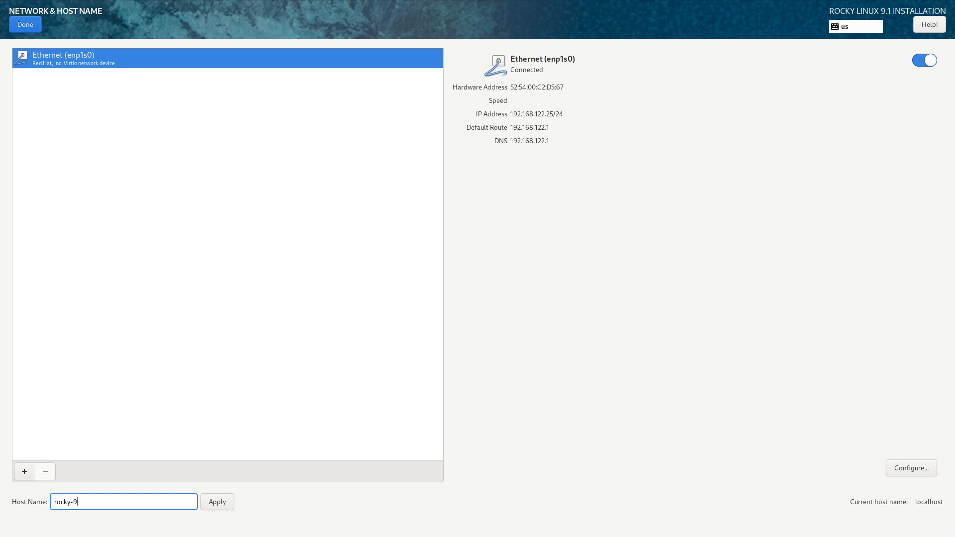
click(211, 501)
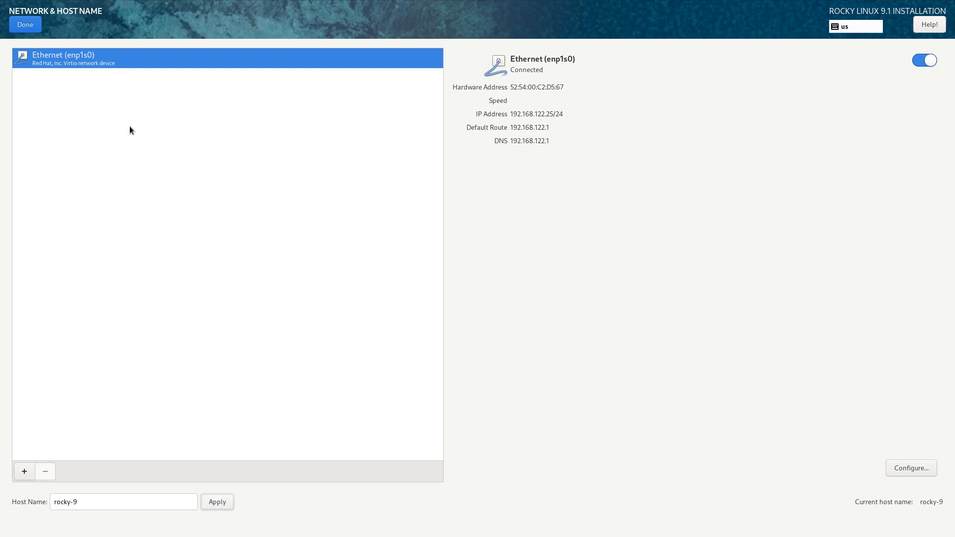
click(28, 27)
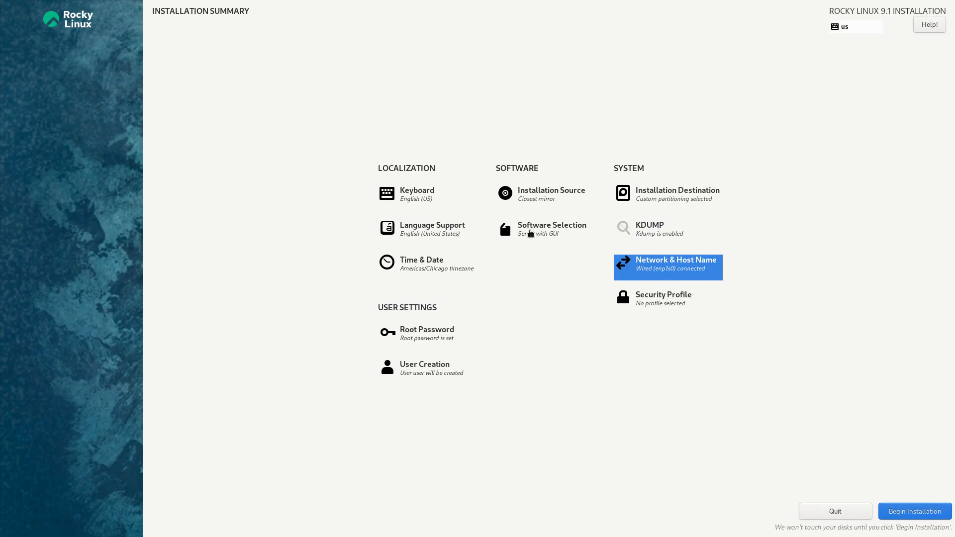
Step: In Software Selection, compare the add-ons of Server, Minimal Install, Workstation and Custom Operating System
click(530, 233)
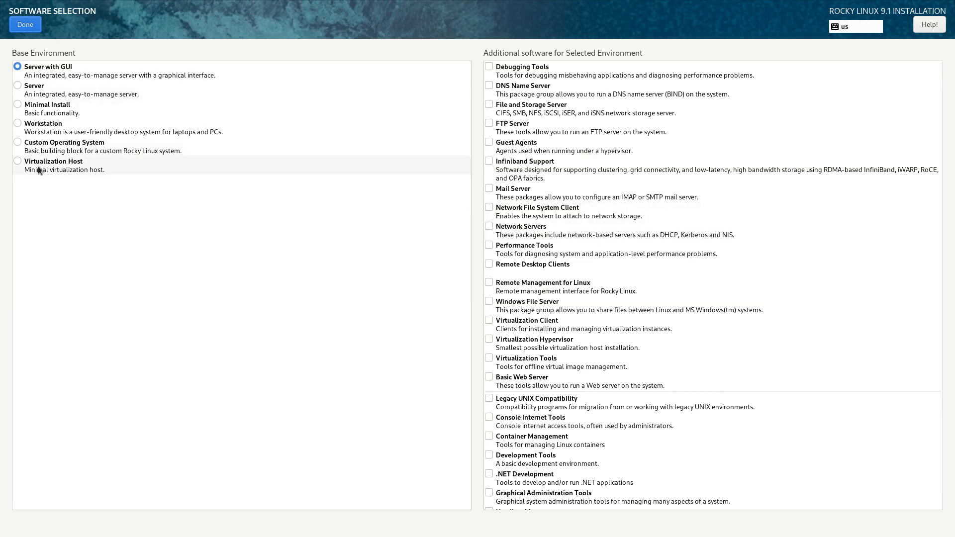
click(58, 94)
click(50, 116)
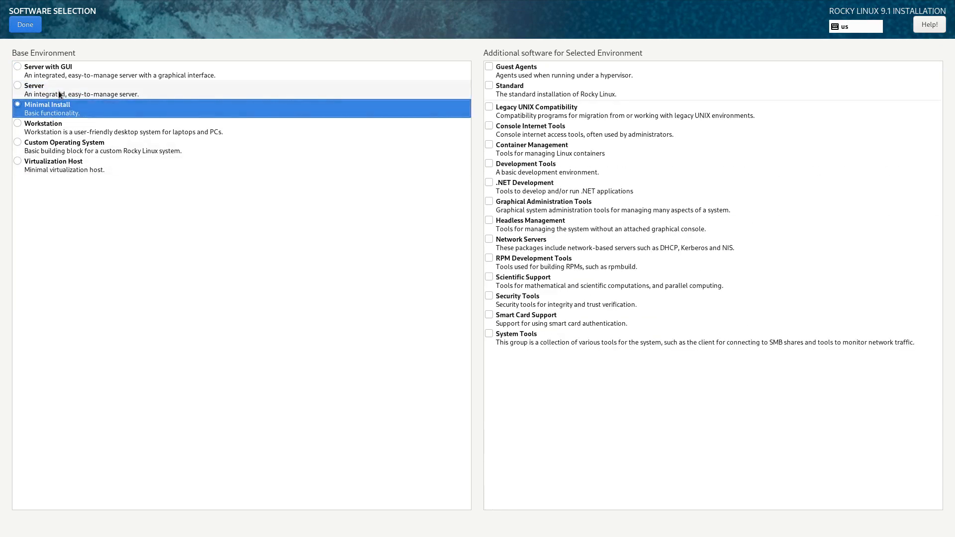
click(59, 94)
click(51, 115)
click(49, 129)
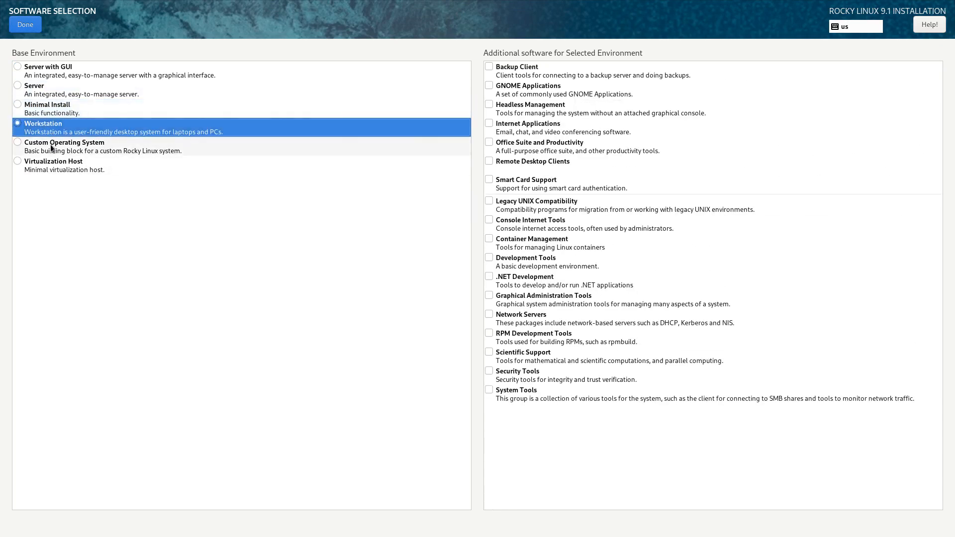
click(50, 144)
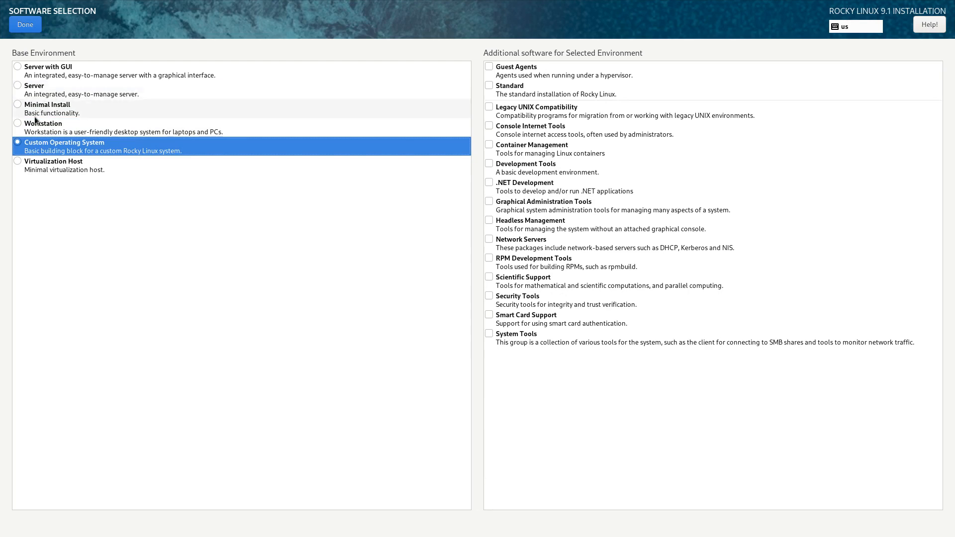
Step: Settle on Server as the base environment and confirm the software choice
click(56, 94)
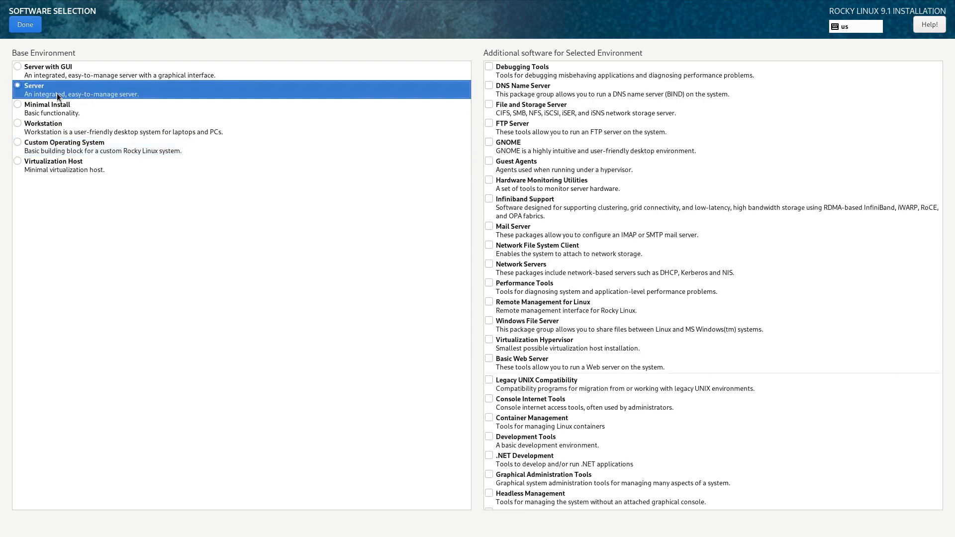
scroll(613, 291, down, 3)
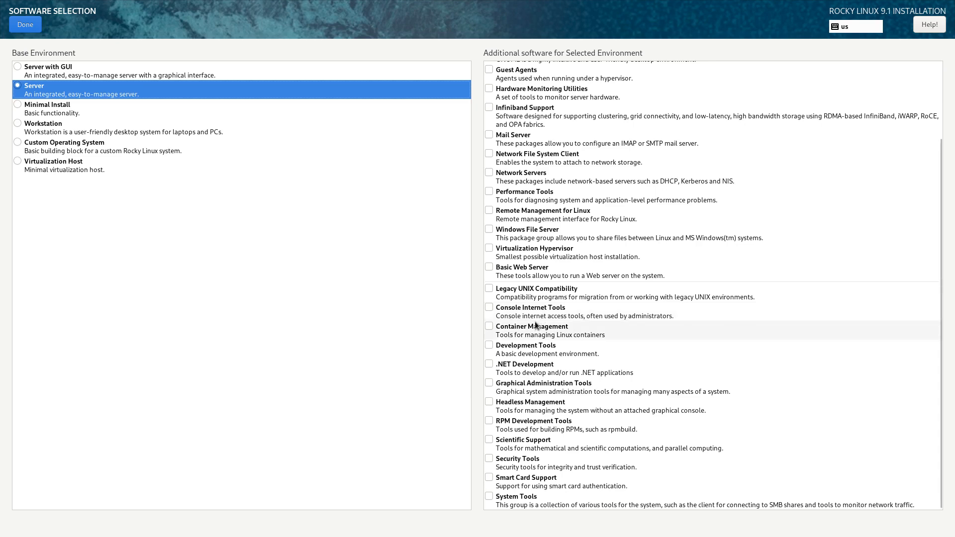
scroll(536, 321, up, 3)
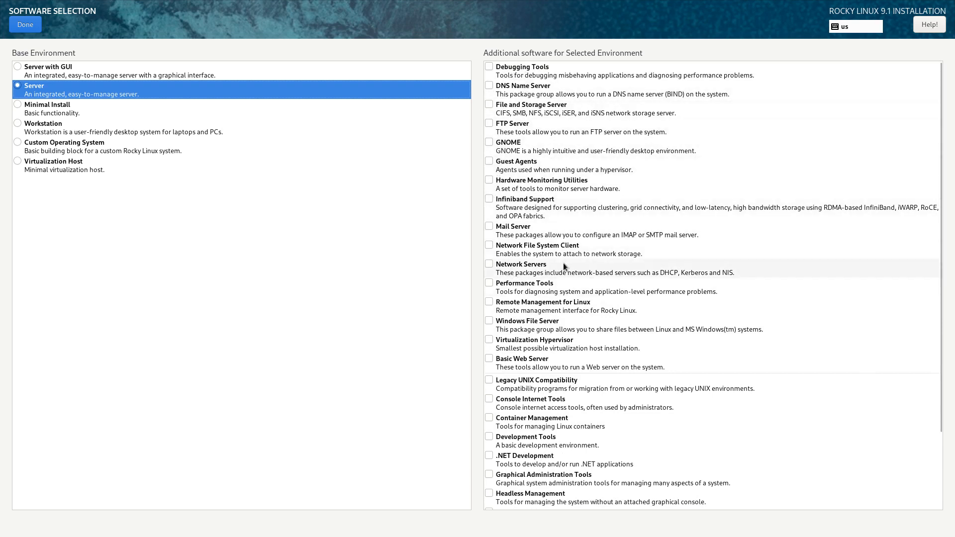
click(69, 108)
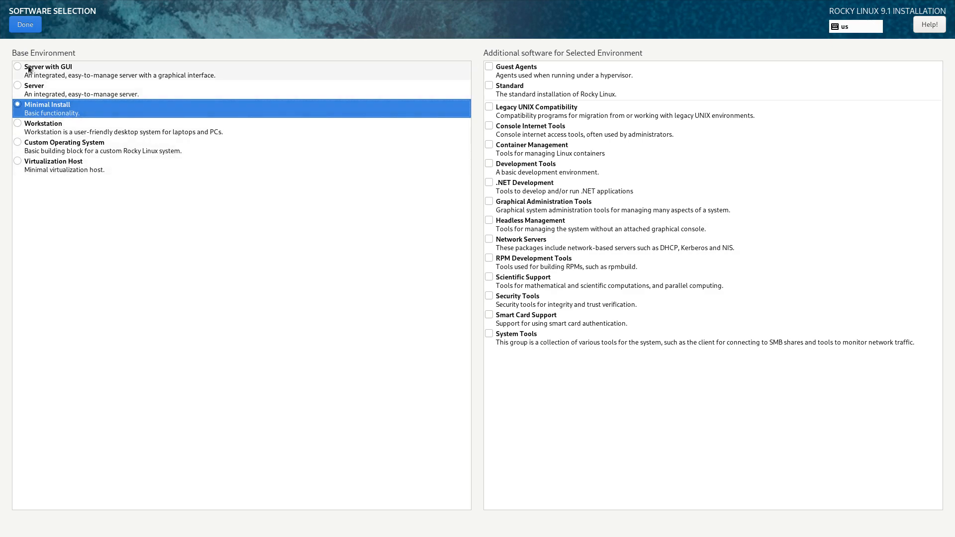
click(42, 94)
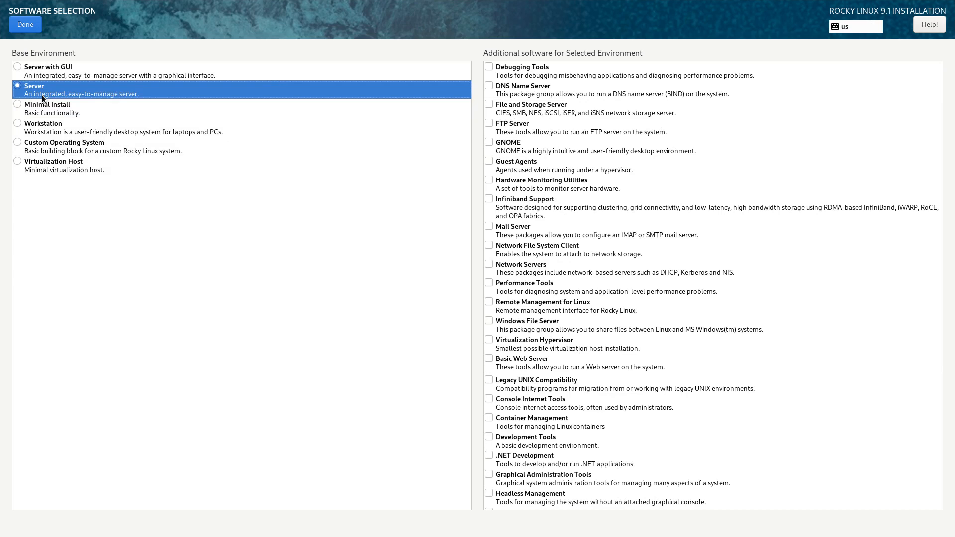
click(36, 24)
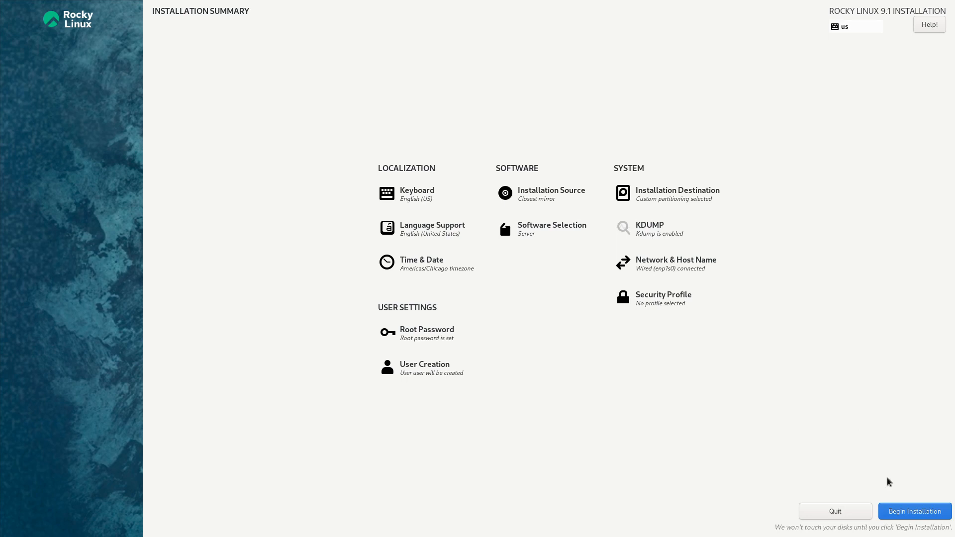
Step: Begin the installation and reboot the system once it completes
click(901, 519)
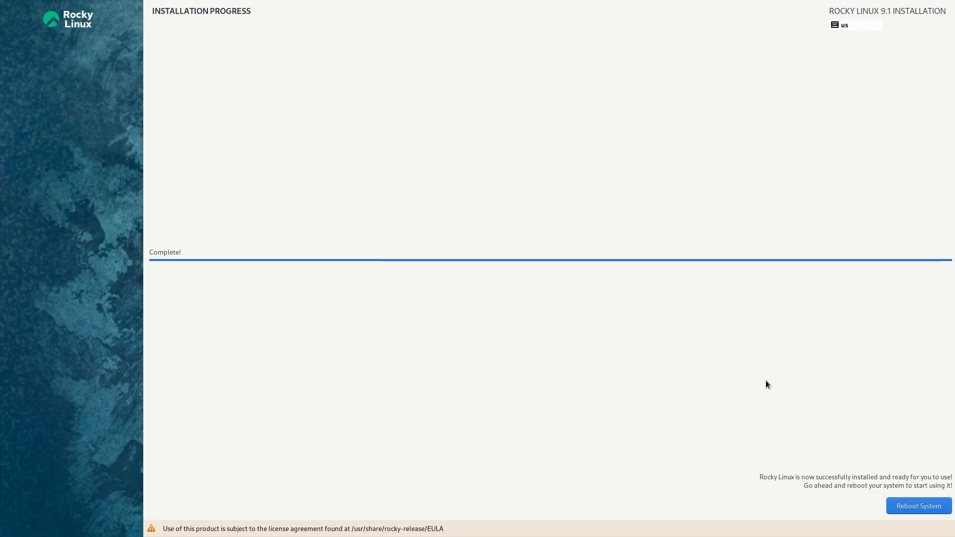
click(929, 506)
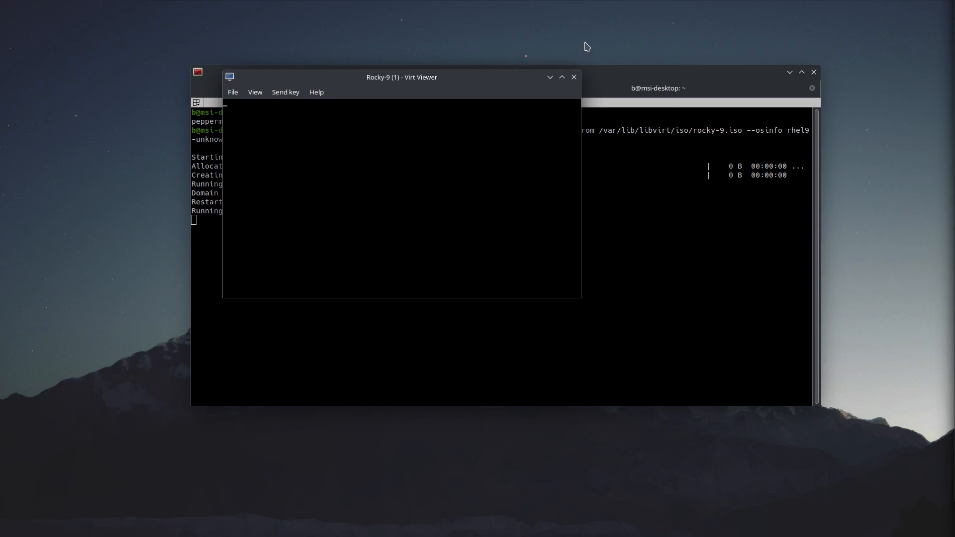
Step: Switch the VM console to full screen and log in as root
click(255, 92)
click(268, 108)
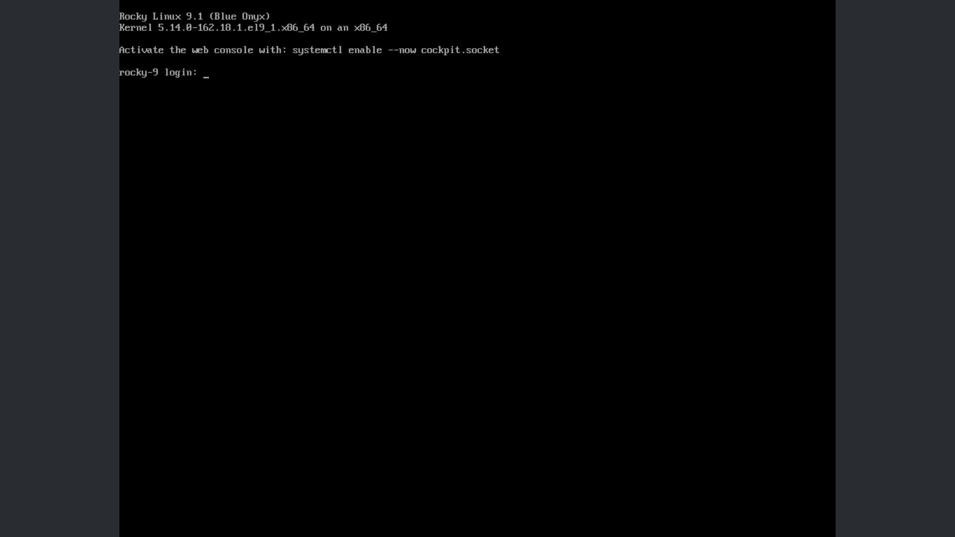
text(root)
key(Return)
key(Return)
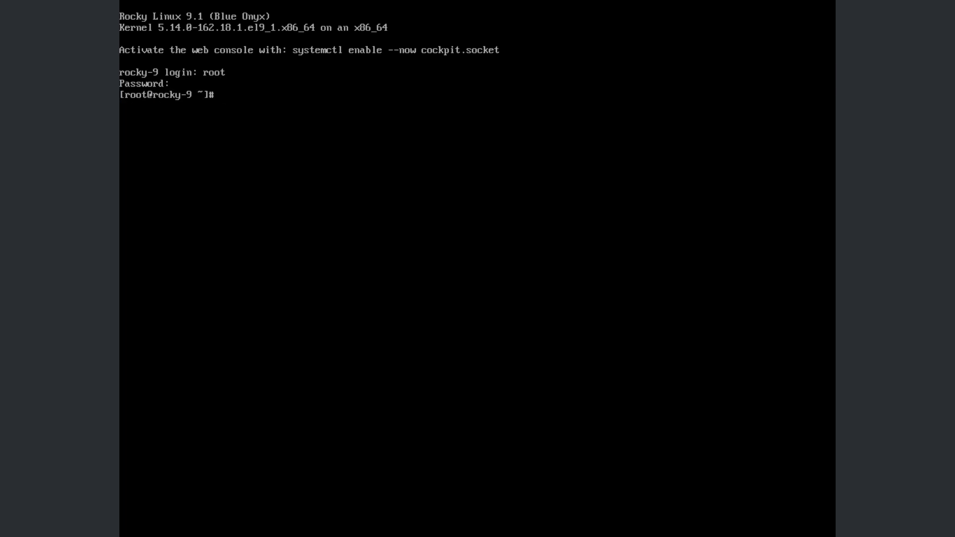
Step: Ping 8.8.8.8 to confirm internet connectivity, then stop it to see the statistics
text(ping 8.8.8.8)
key(Return)
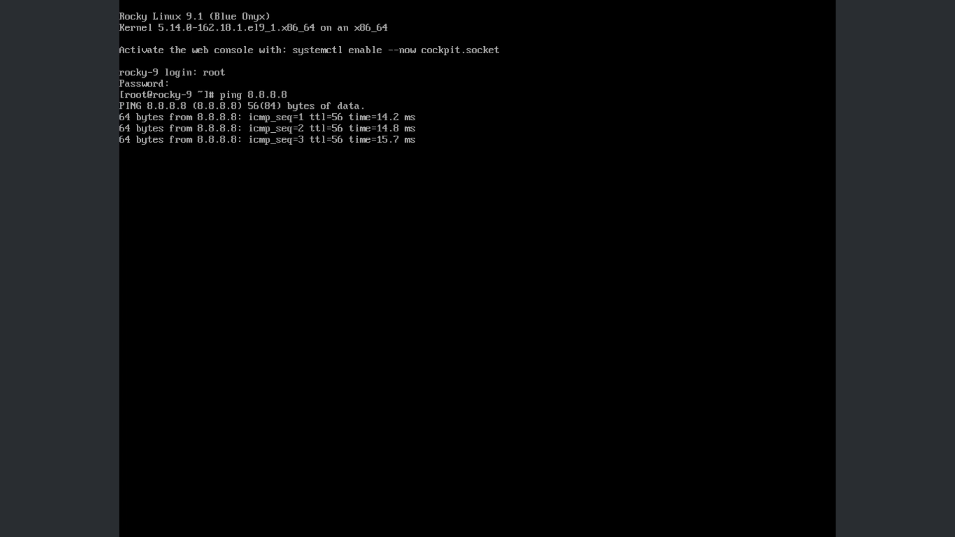
key(ctrl+c)
Step: Run ip address and hostnamectl to check the 192.168.122.25 address and host name rocky-9
text(ip address)
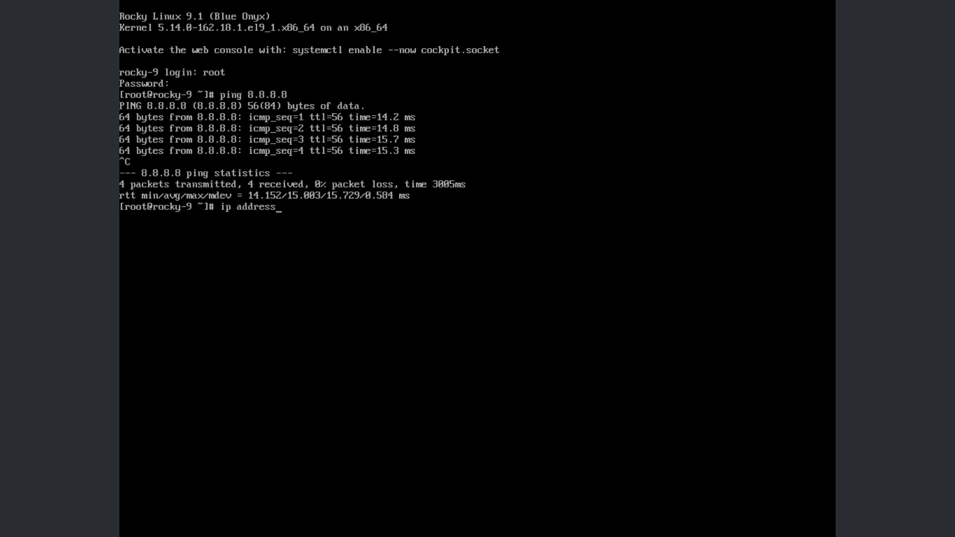
key(Return)
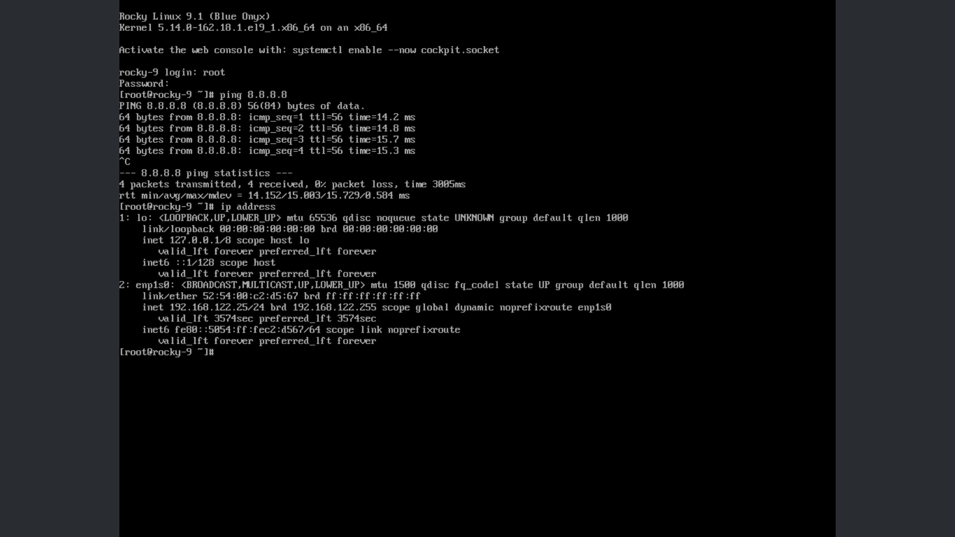
text(hostnamectl)
key(Return)
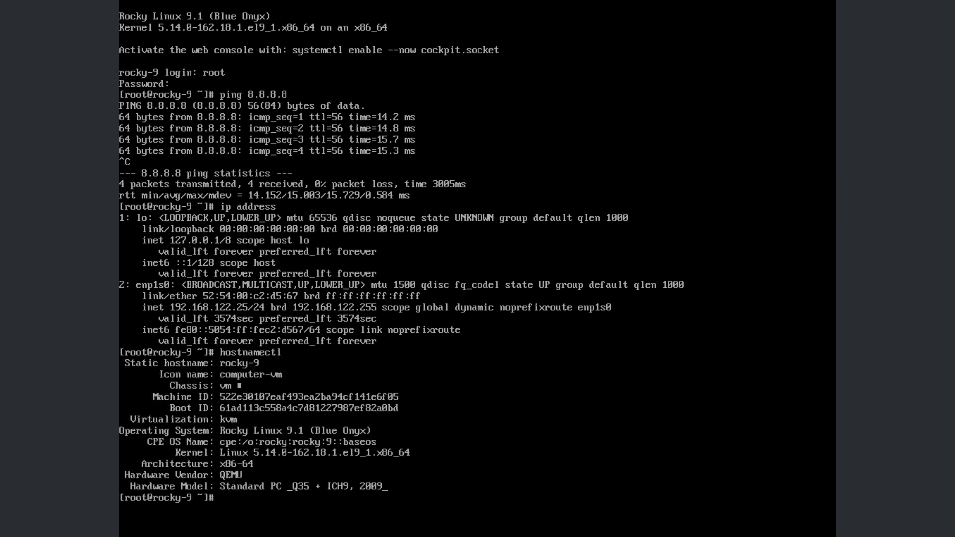